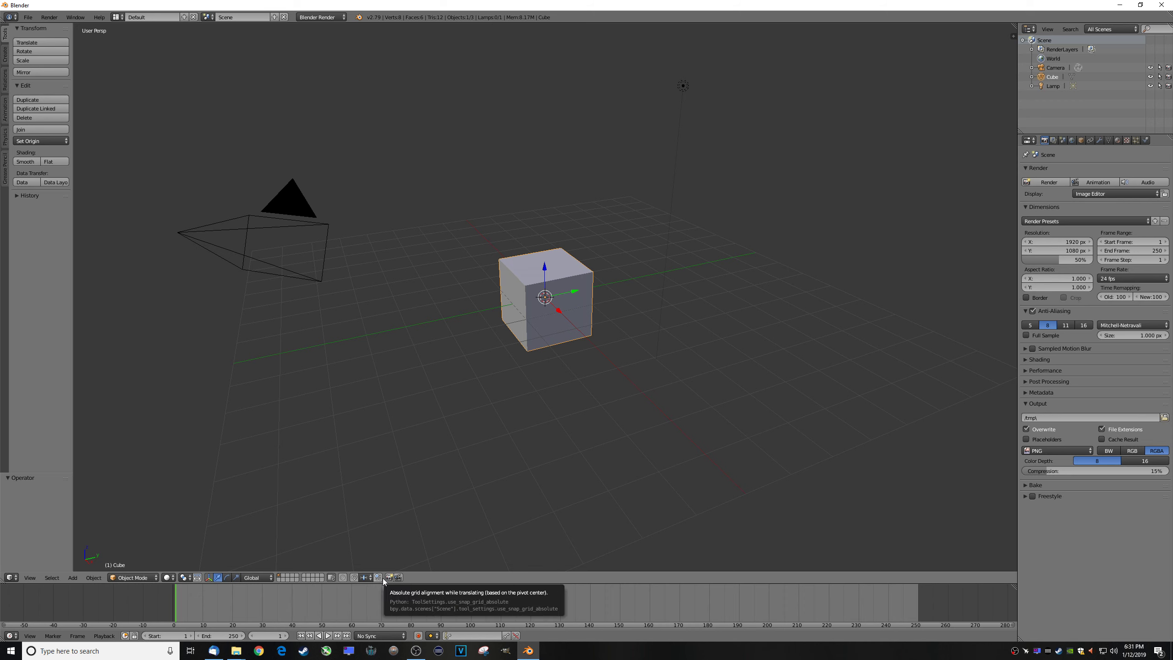
# - Disable Tooltips in the Interface section of User Preferences and close the preferences window
pyautogui.click(33, 18)
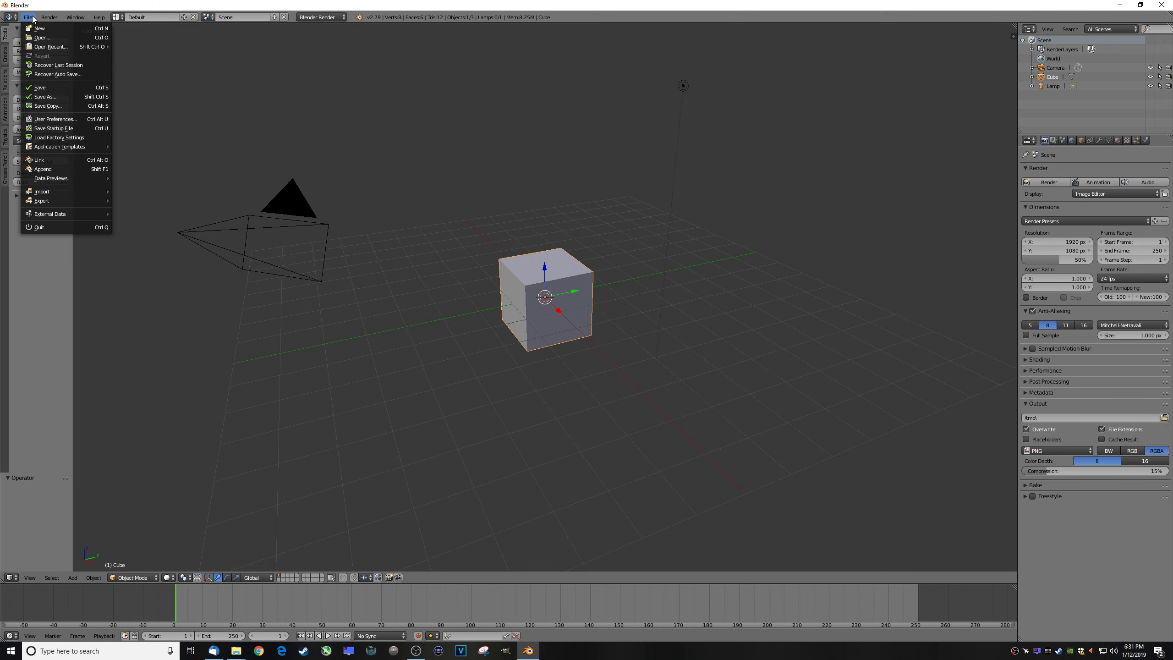
pyautogui.click(51, 119)
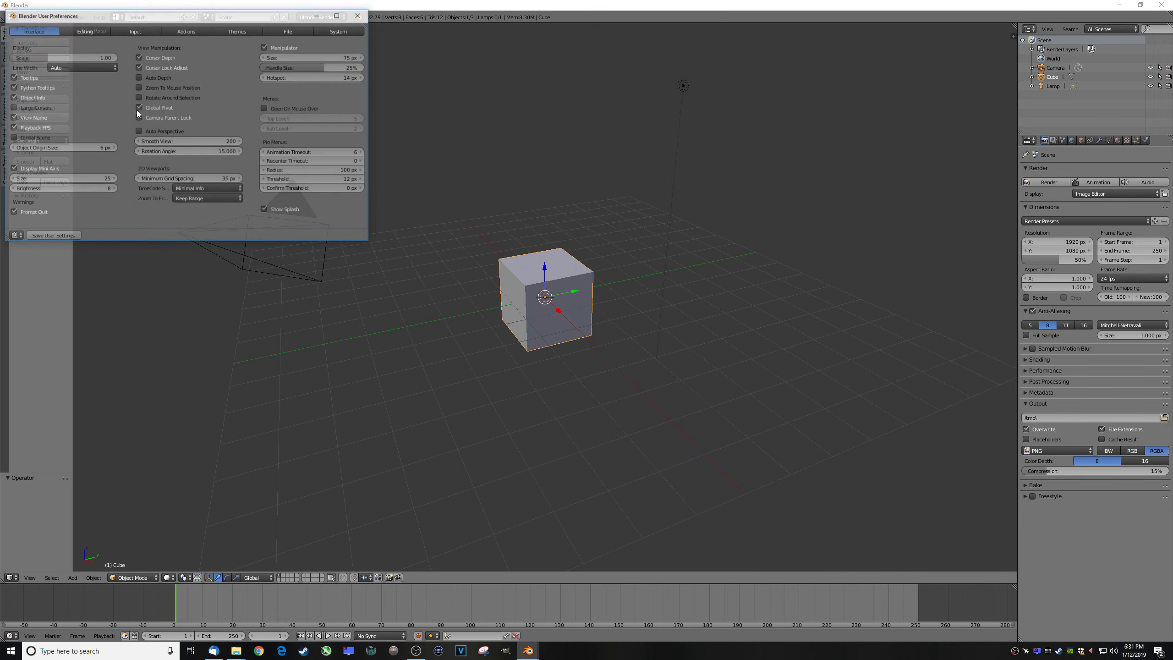
pyautogui.moveTo(135, 18); pyautogui.dragTo(324, 112)
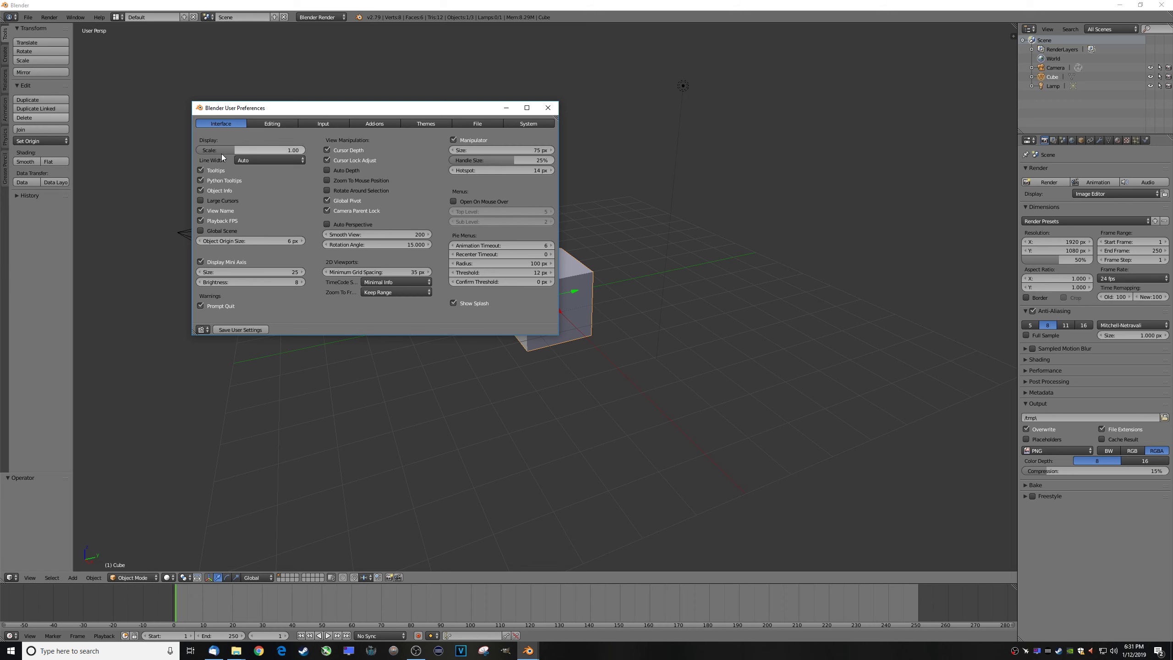
pyautogui.click(215, 171)
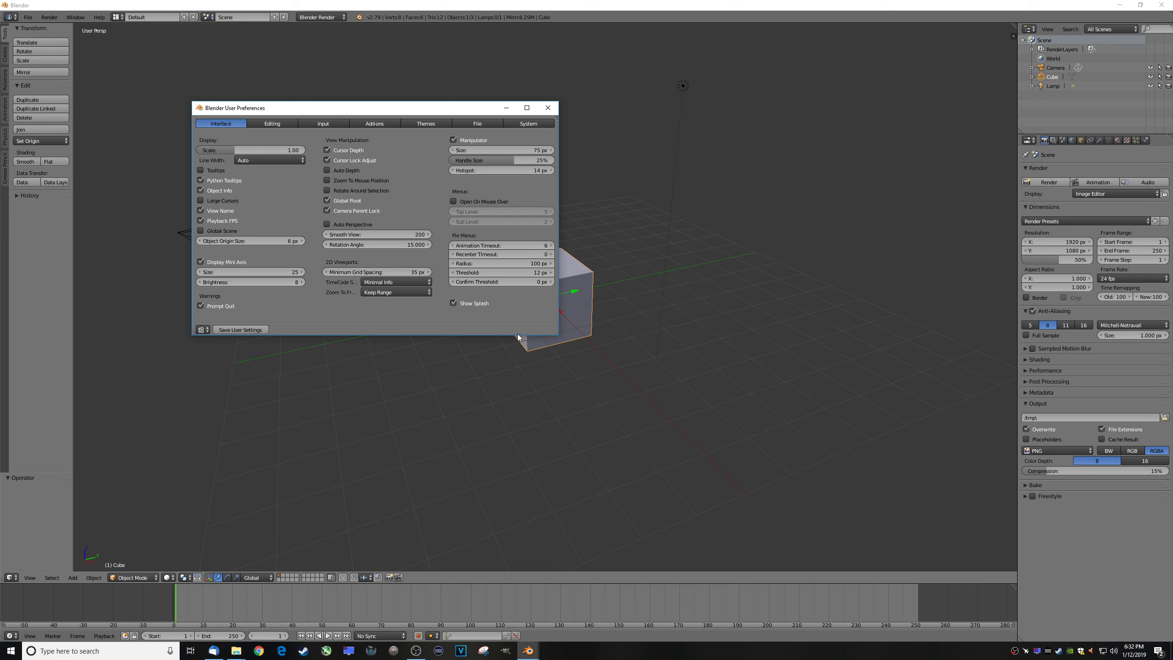
pyautogui.click(547, 108)
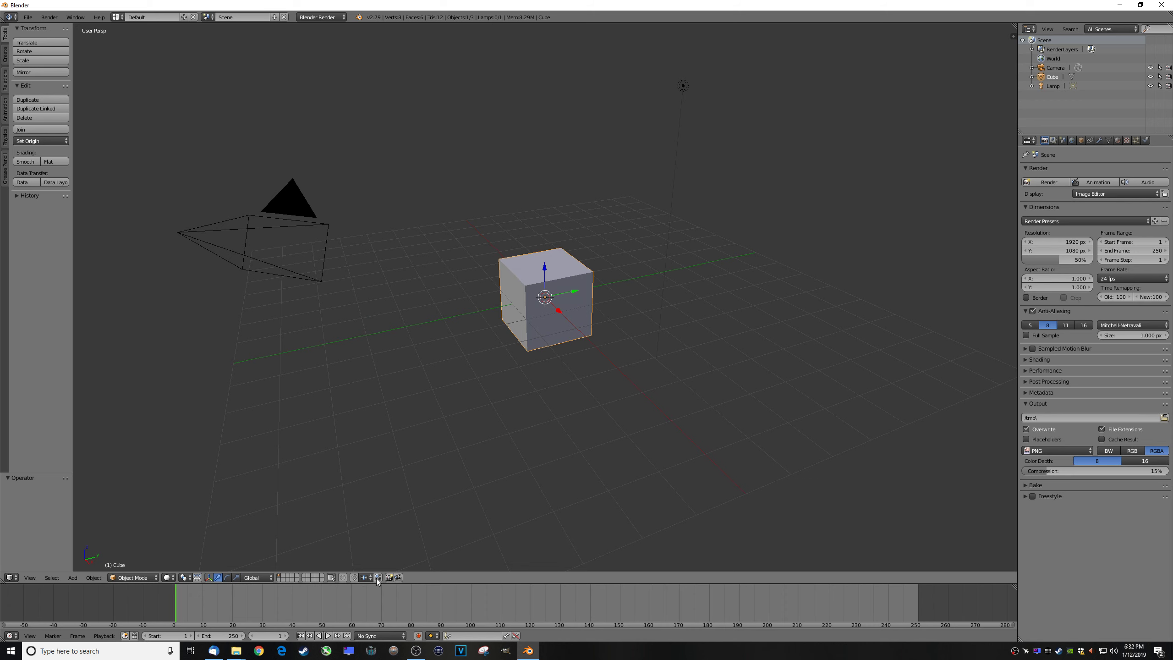
# - Launch a second Blender instance and check the Tooltips option in its User Preferences
pyautogui.rightClick(528, 651)
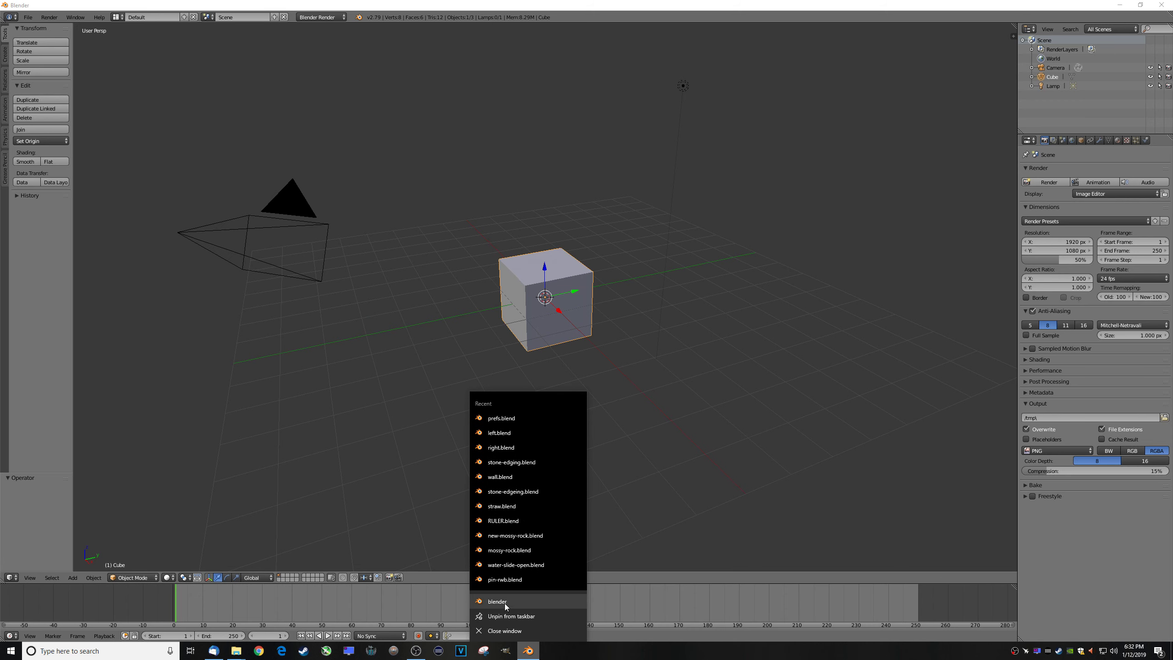
pyautogui.click(504, 601)
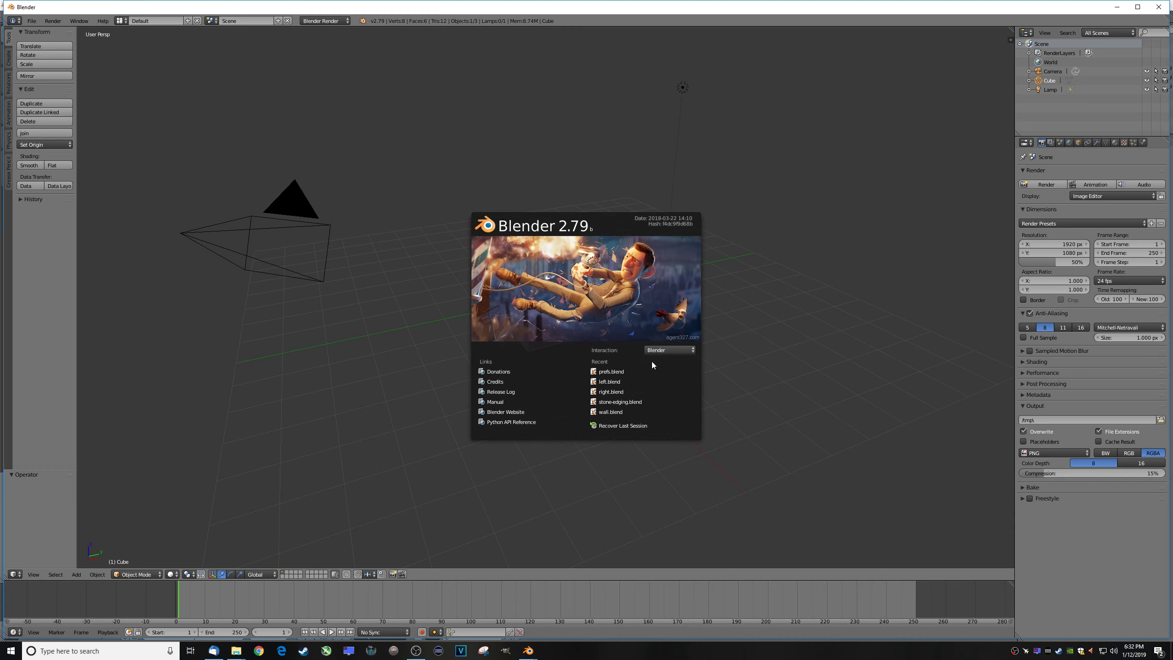
pyautogui.click(597, 170)
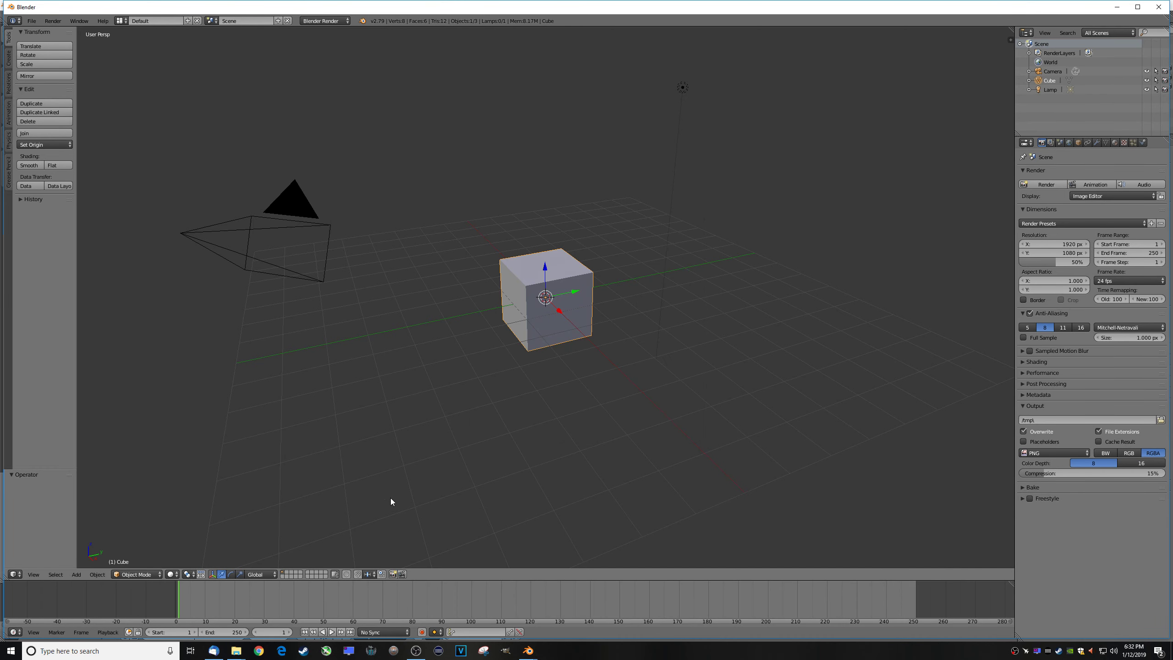
pyautogui.moveTo(391, 8); pyautogui.dragTo(554, 51)
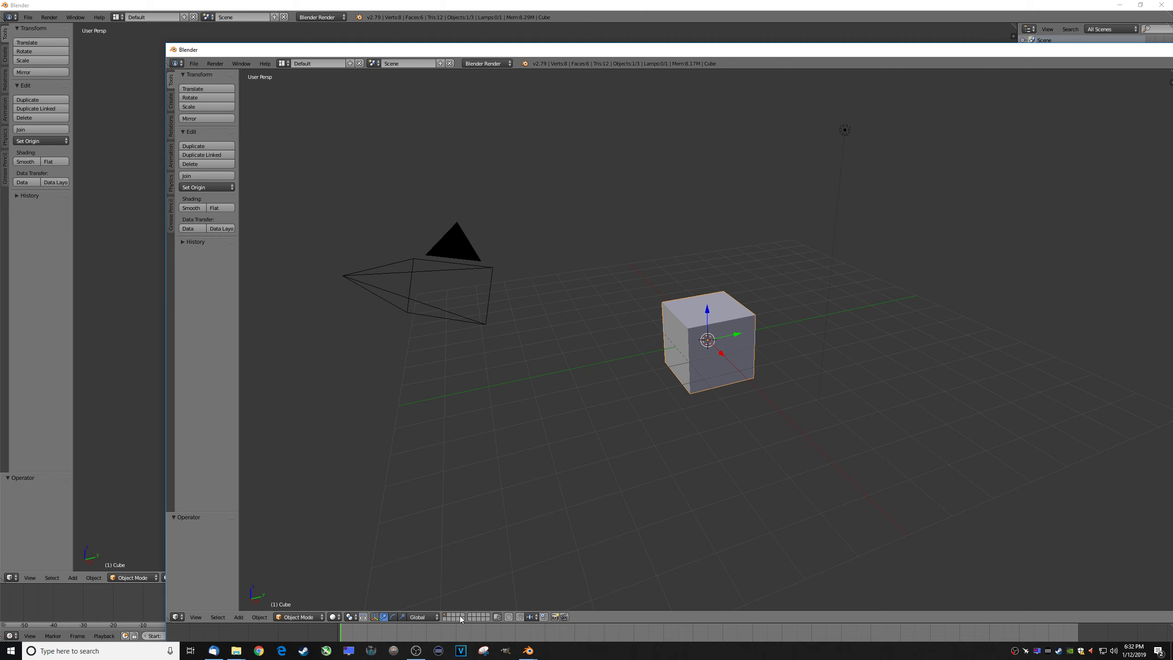
pyautogui.click(193, 64)
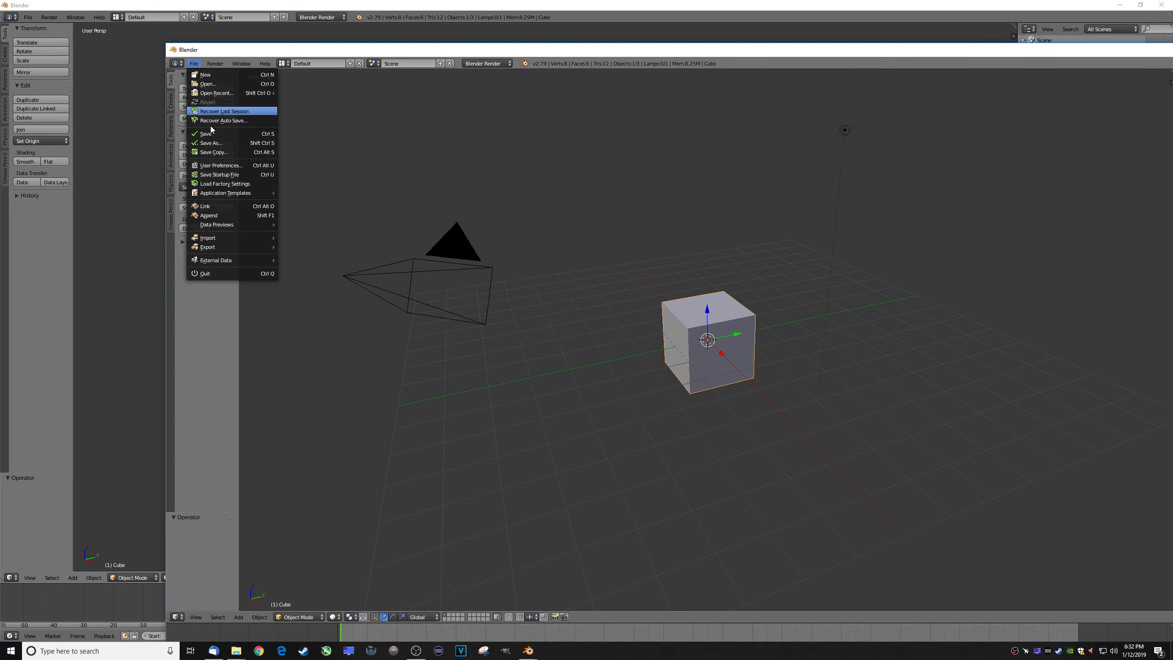
pyautogui.click(212, 166)
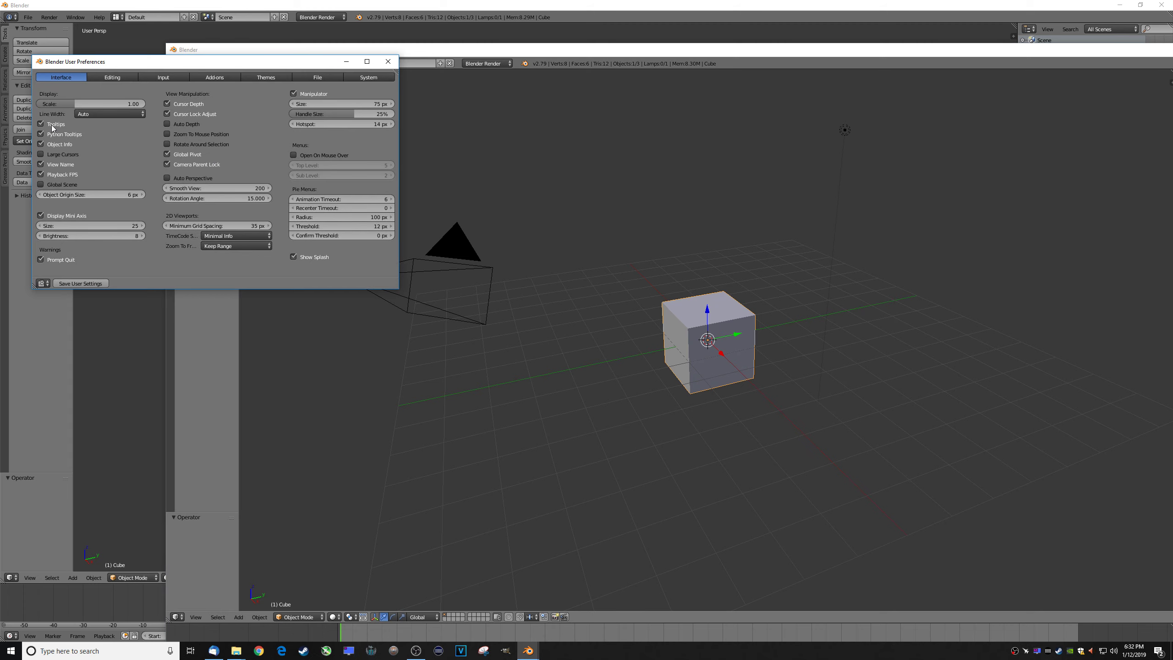
pyautogui.click(388, 62)
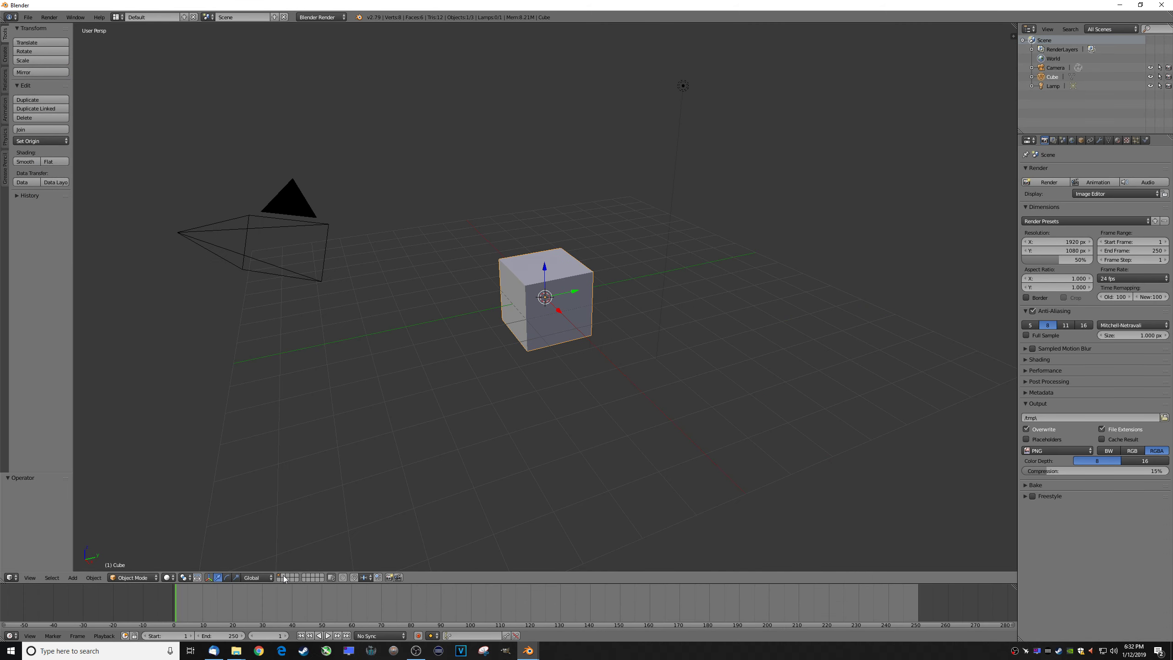
# - In the original Blender window, save the current user settings from User Preferences and close the preferences window
pyautogui.click(26, 19)
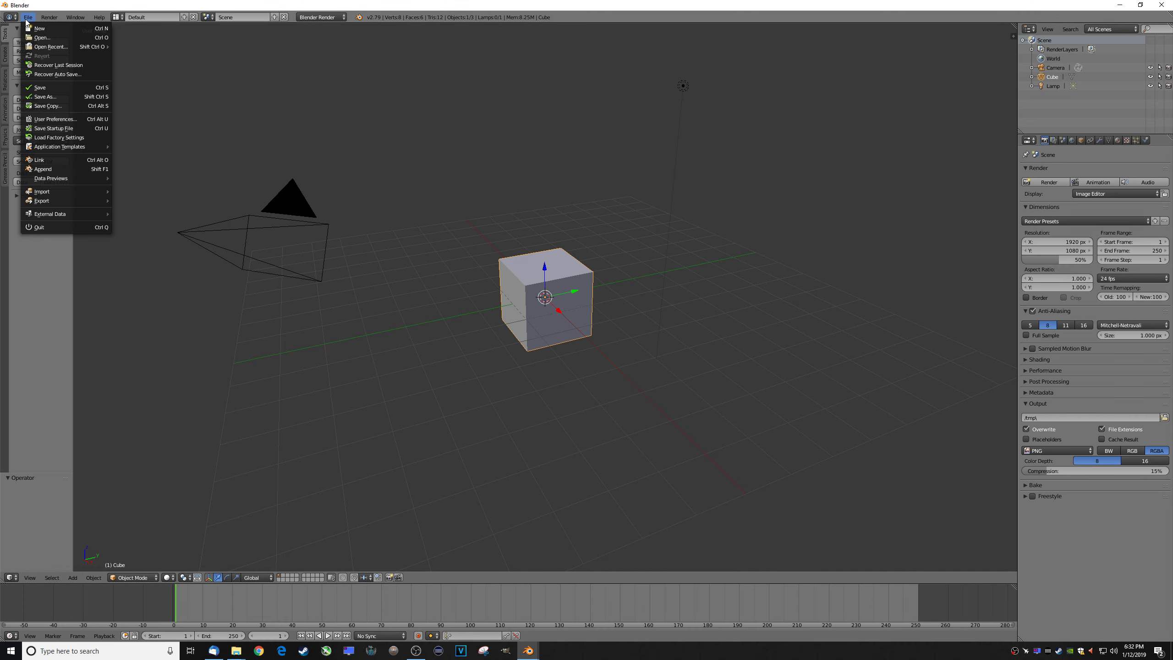
pyautogui.click(53, 119)
pyautogui.moveTo(170, 23); pyautogui.dragTo(377, 75)
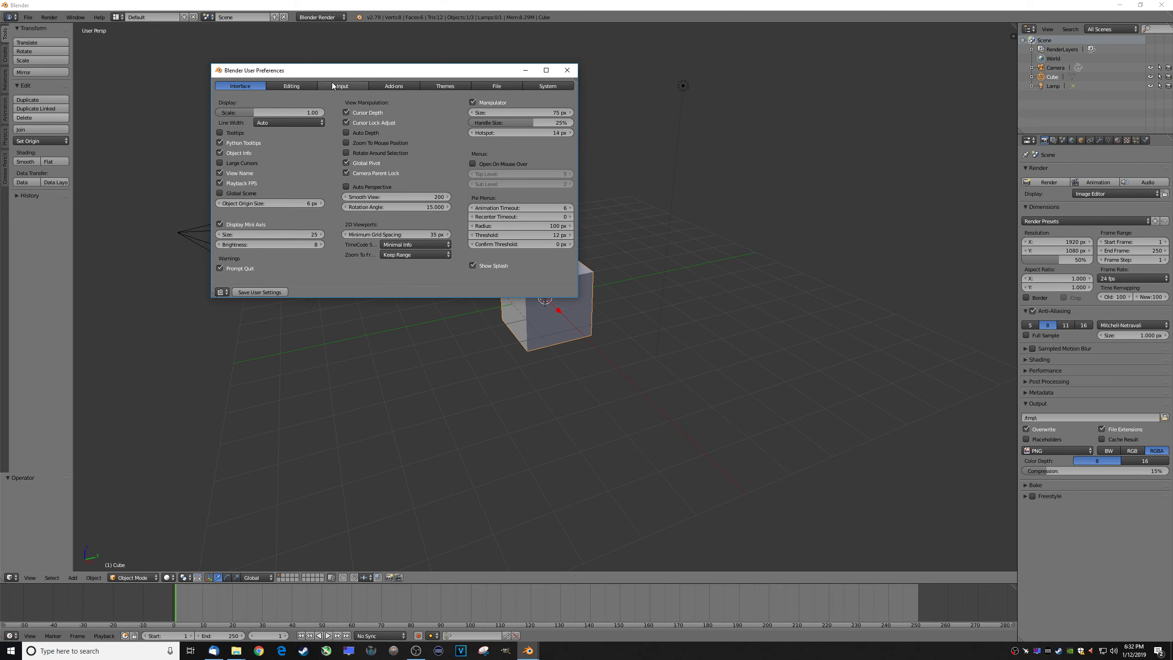
pyautogui.click(272, 291)
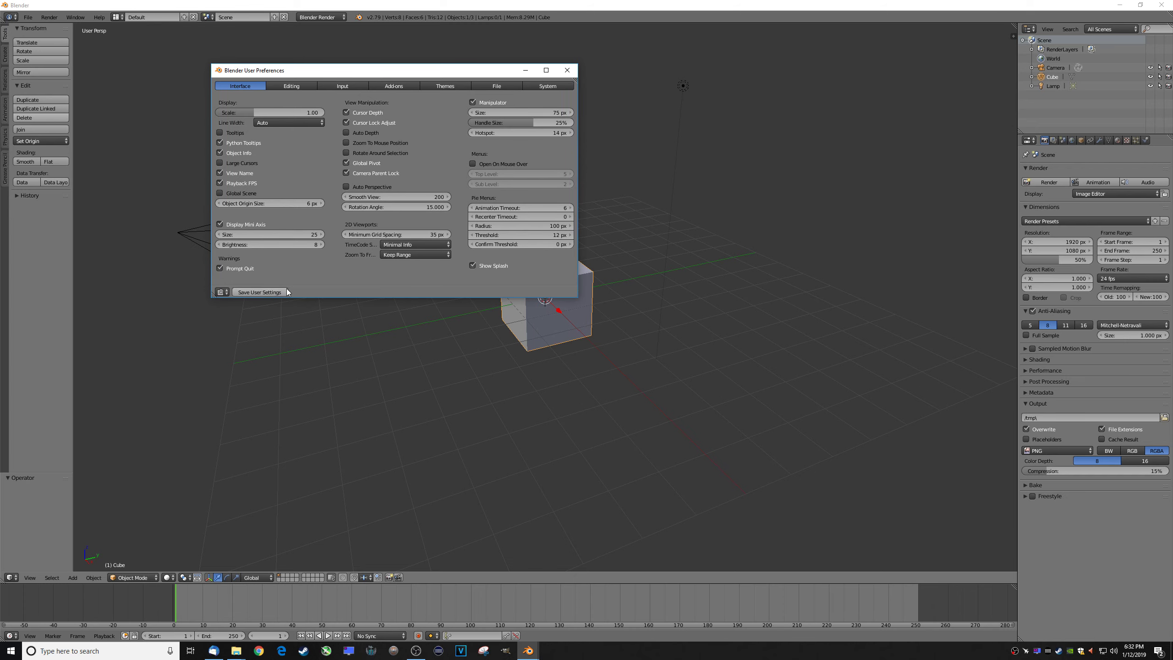
pyautogui.click(567, 70)
# - Quit the second Blender instance and launch a new one
pyautogui.moveTo(529, 649)
pyautogui.click(558, 623)
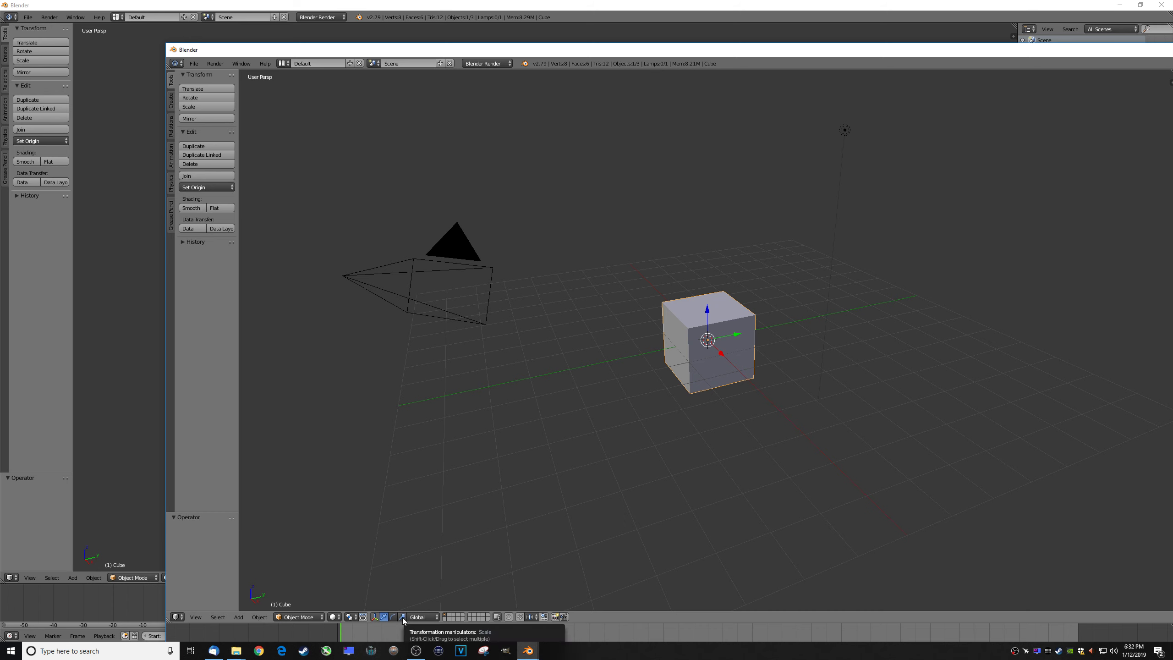
pyautogui.click(193, 64)
pyautogui.click(211, 275)
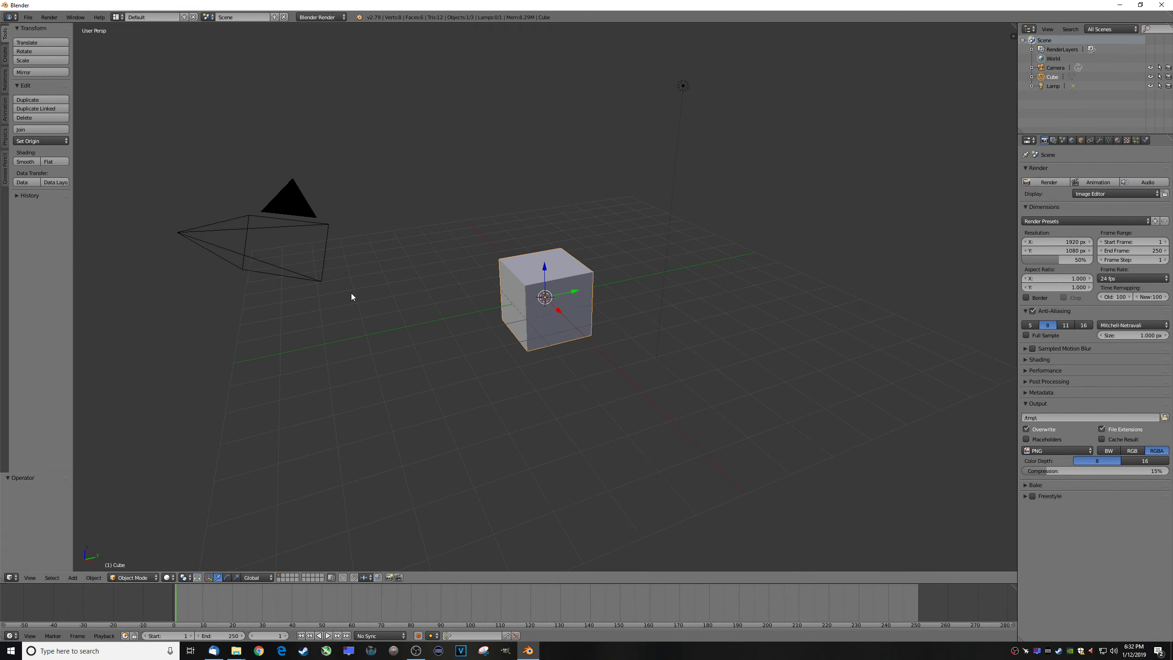
pyautogui.rightClick(528, 650)
pyautogui.click(526, 601)
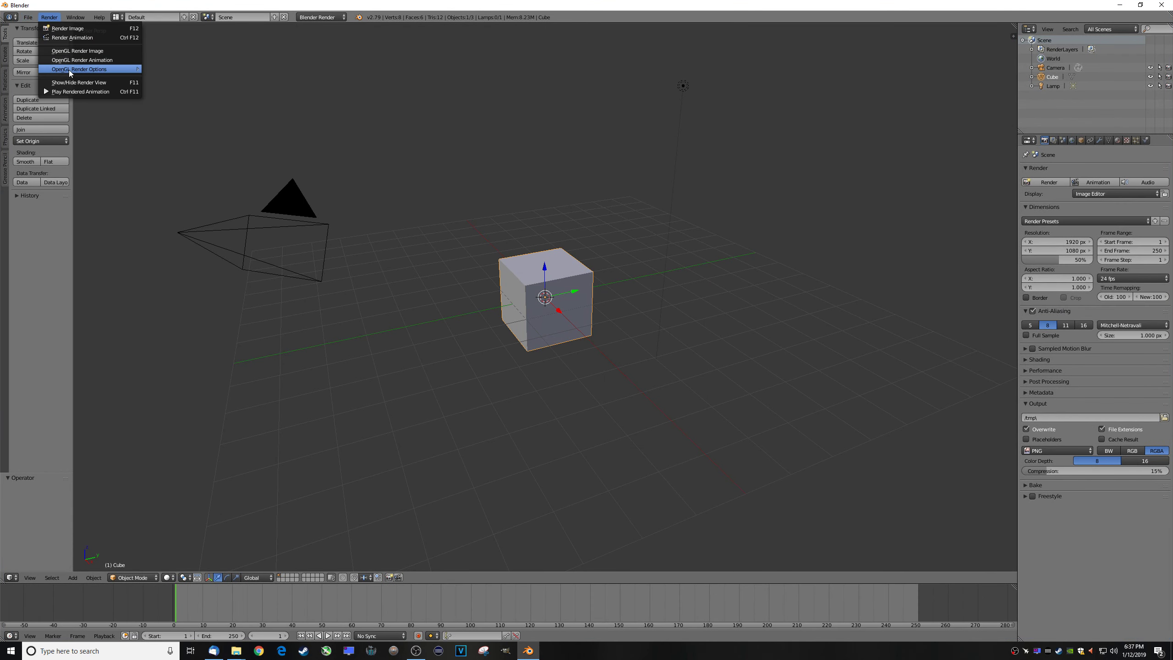
# - Open User Preferences, enlarge its window and split it into three areas
pyautogui.click(28, 17)
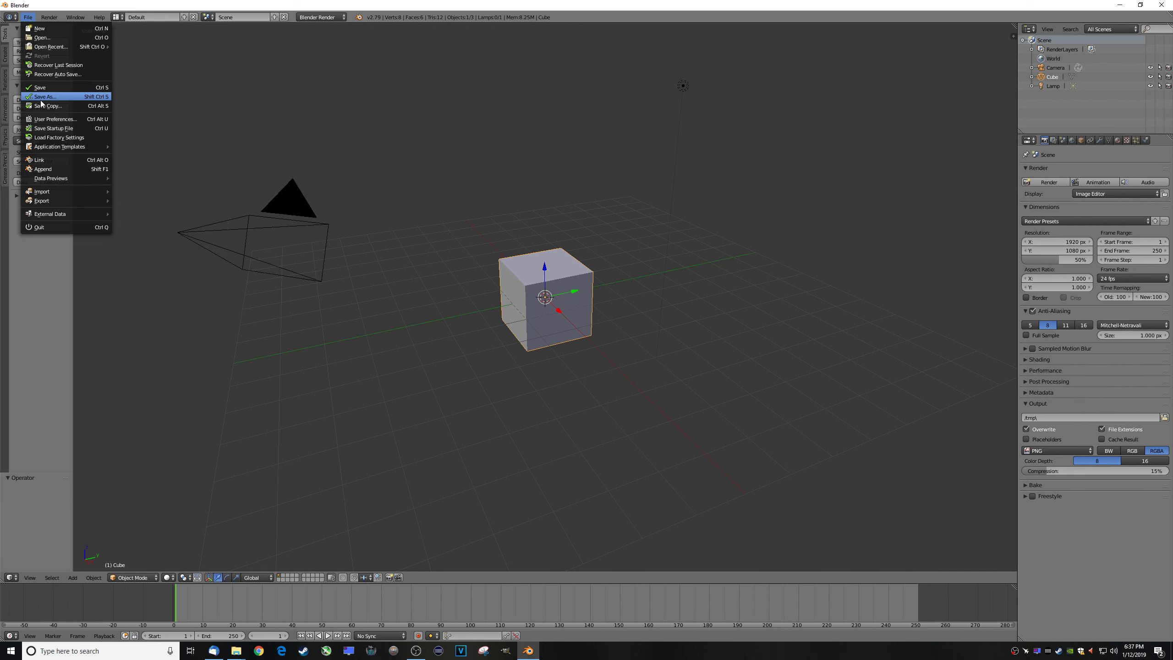
pyautogui.click(45, 119)
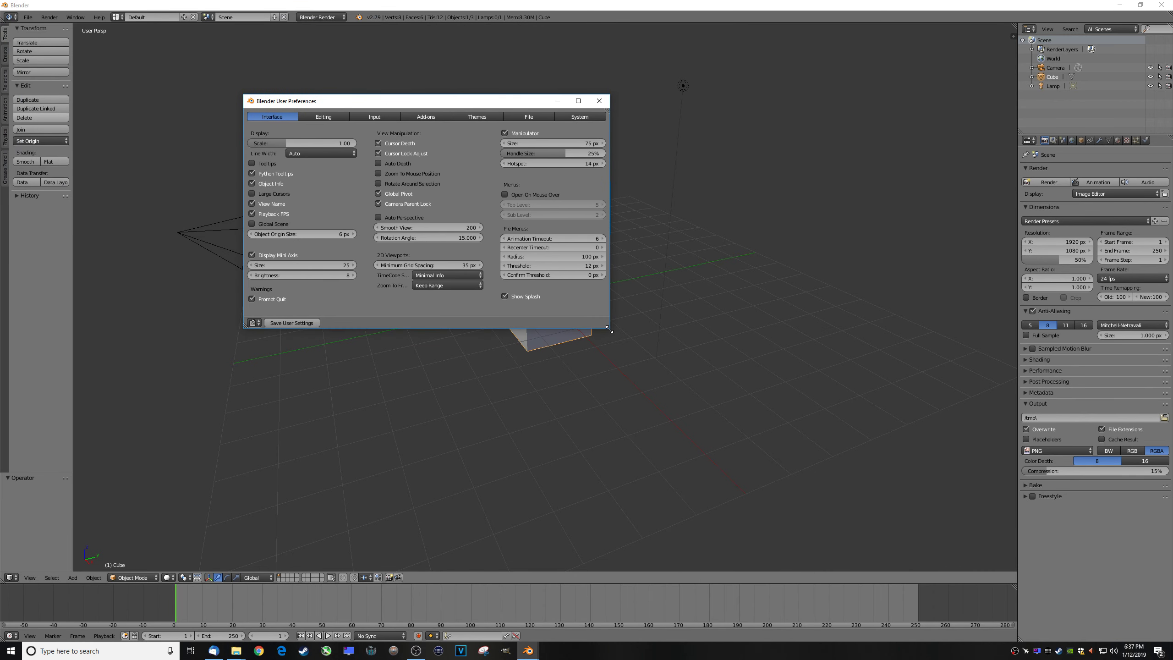
pyautogui.moveTo(609, 329); pyautogui.dragTo(816, 493)
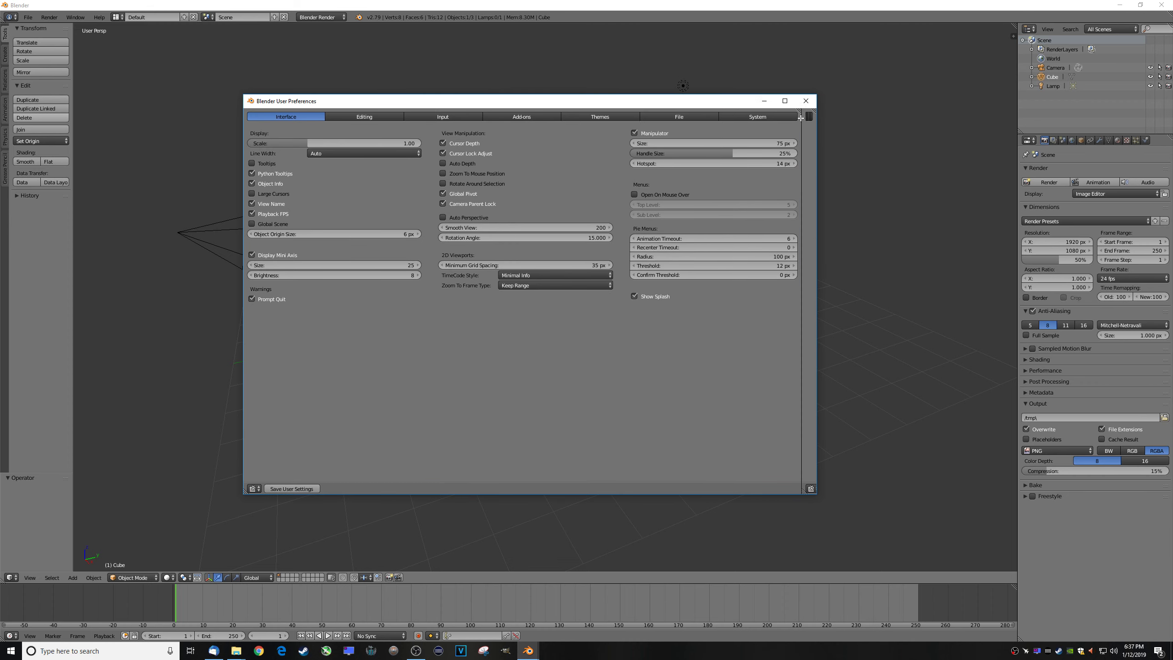
pyautogui.moveTo(800, 118); pyautogui.dragTo(492, 184)
pyautogui.moveTo(811, 114); pyautogui.dragTo(792, 274)
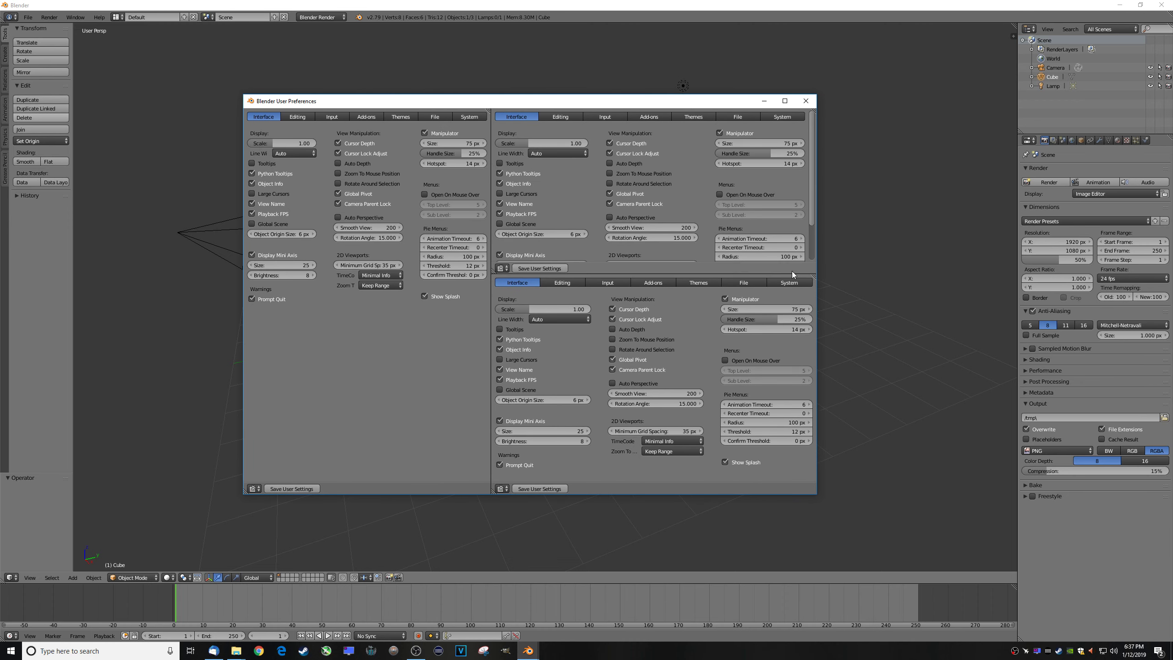
# - Change the upper split area to a 3D View and merge it over the area below, closing the preferences window after rearranging its areas
pyautogui.click(502, 268)
pyautogui.click(510, 282)
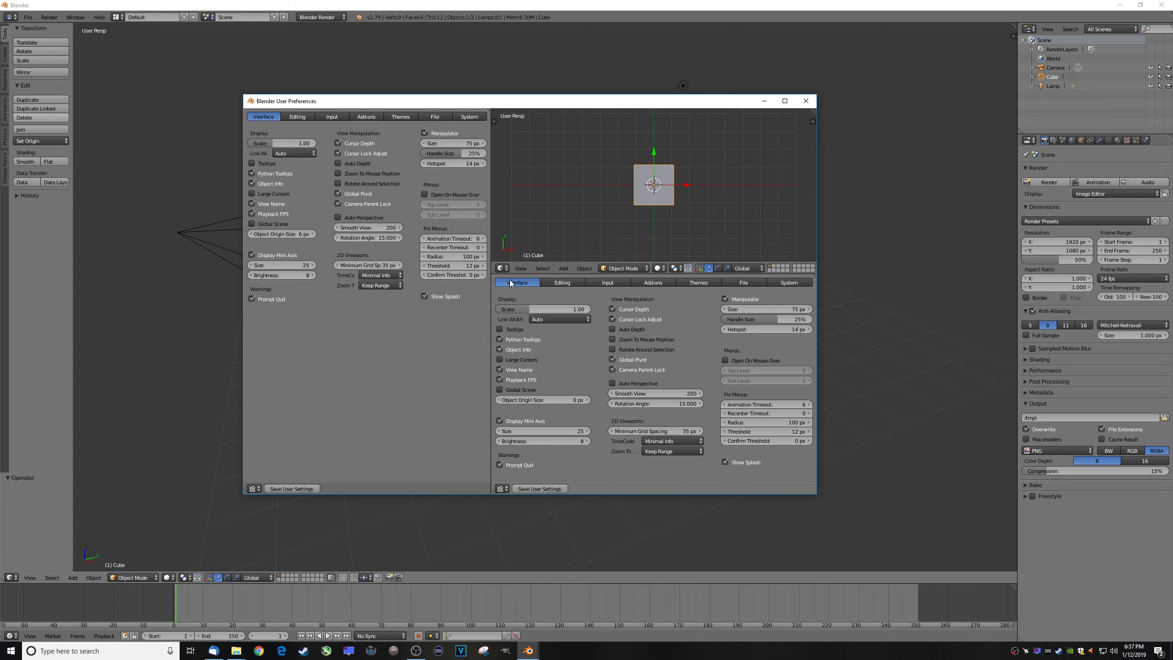
pyautogui.moveTo(493, 274); pyautogui.dragTo(504, 333)
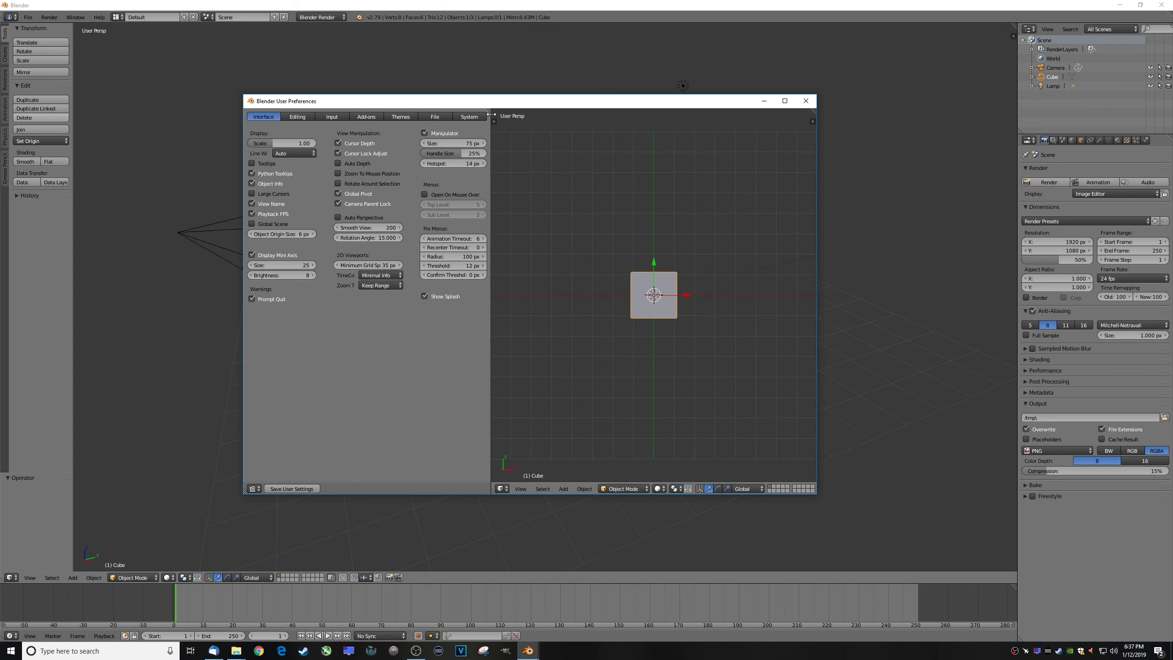
pyautogui.moveTo(491, 114); pyautogui.dragTo(564, 137)
pyautogui.click(805, 101)
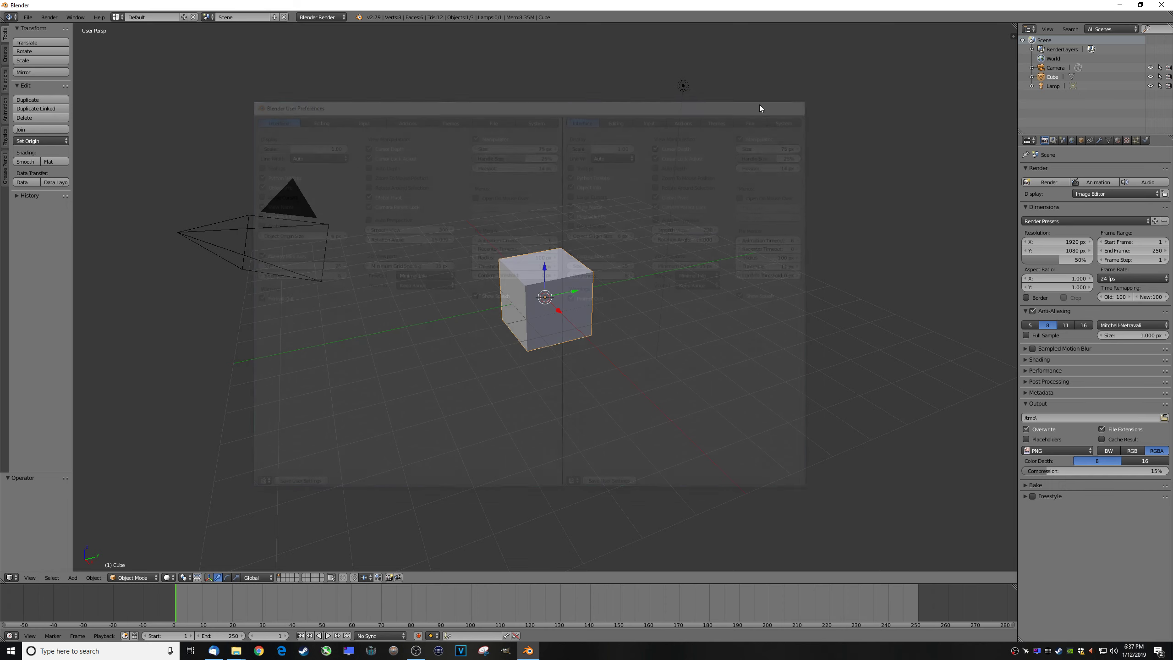
# - Reopen User Preferences to check the layout of its window, and close it again
pyautogui.click(27, 17)
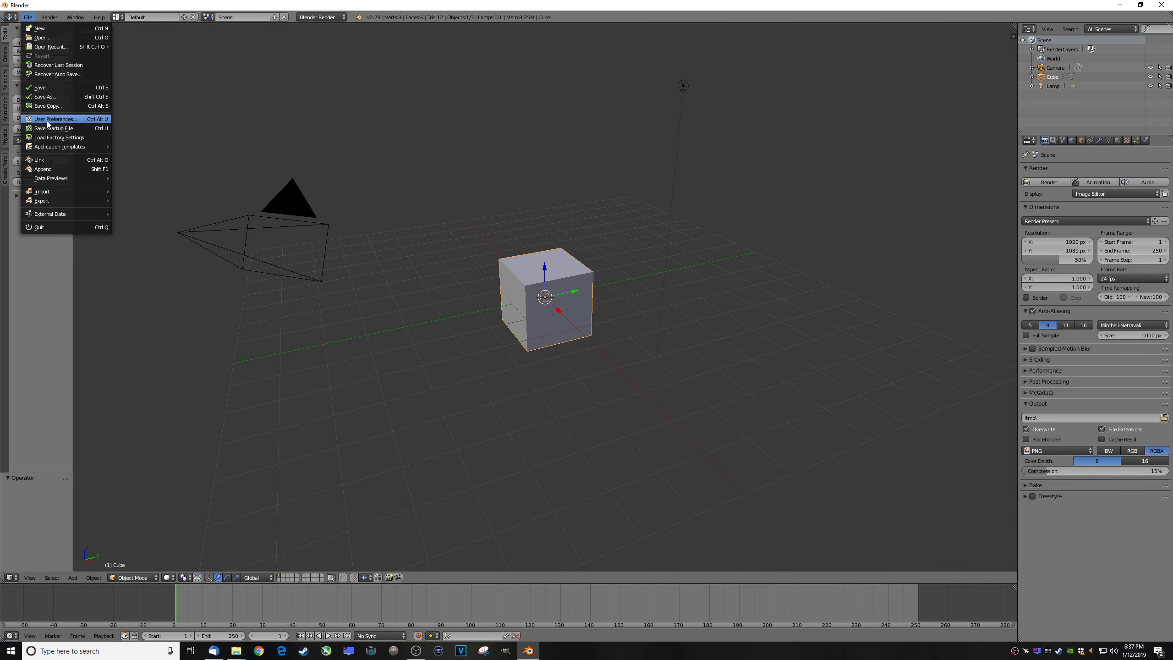
pyautogui.click(47, 120)
pyautogui.moveTo(164, 16); pyautogui.dragTo(368, 156)
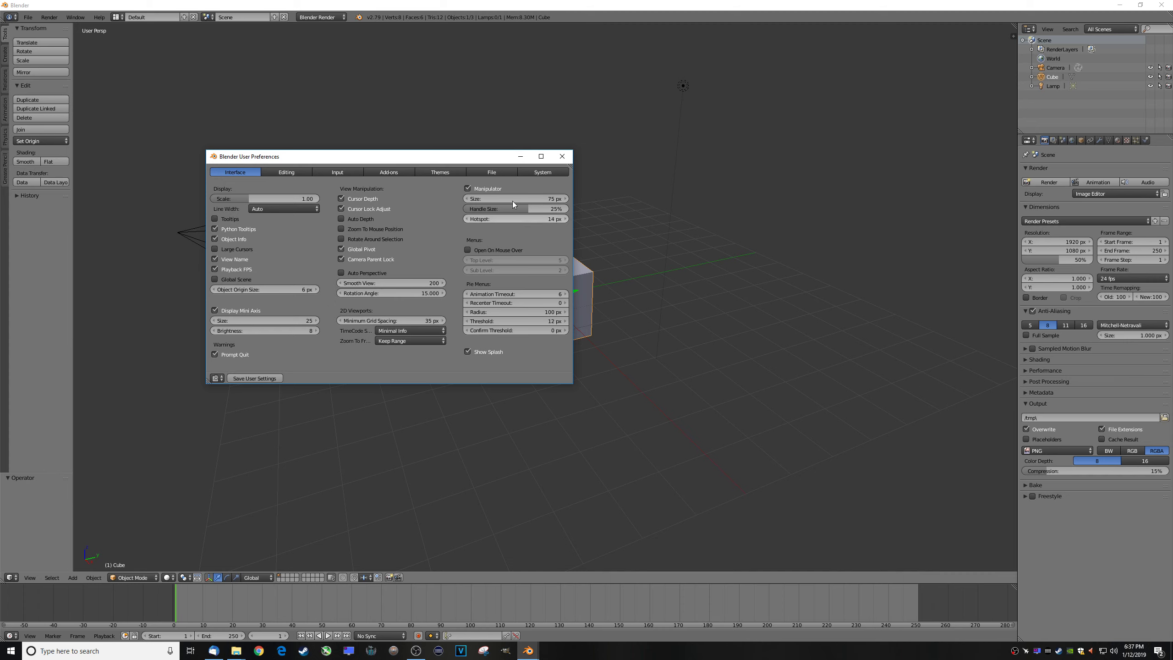
pyautogui.click(562, 157)
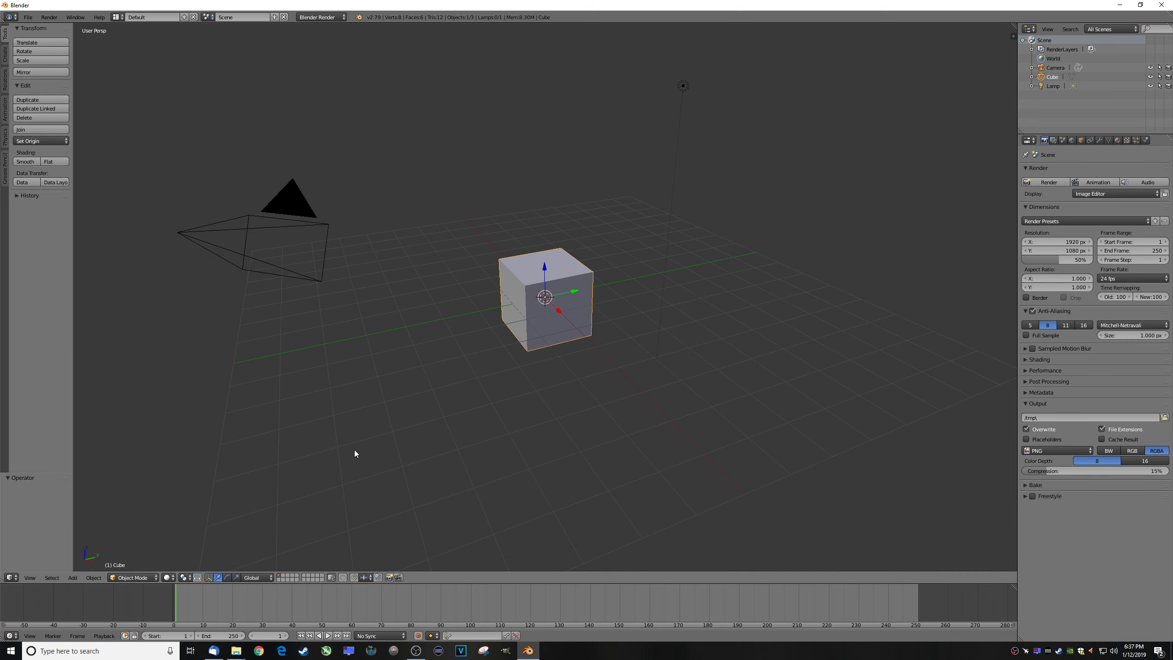
# - Switch the main 3D View area and the Properties area to the User Preferences editor
pyautogui.click(11, 577)
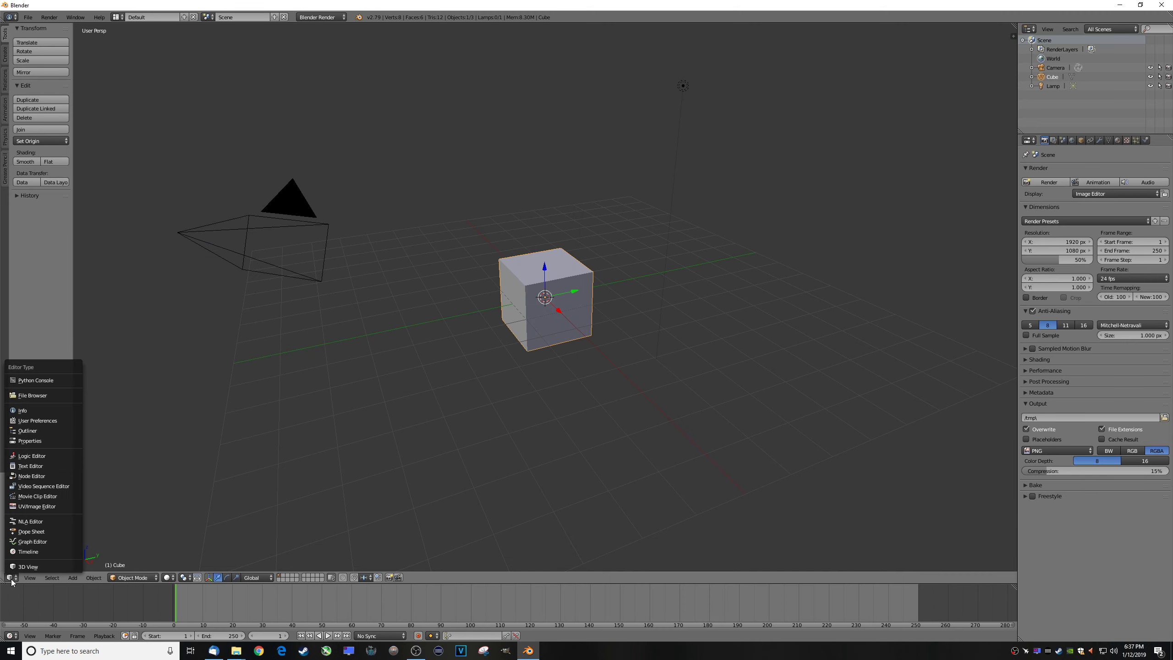
pyautogui.click(36, 421)
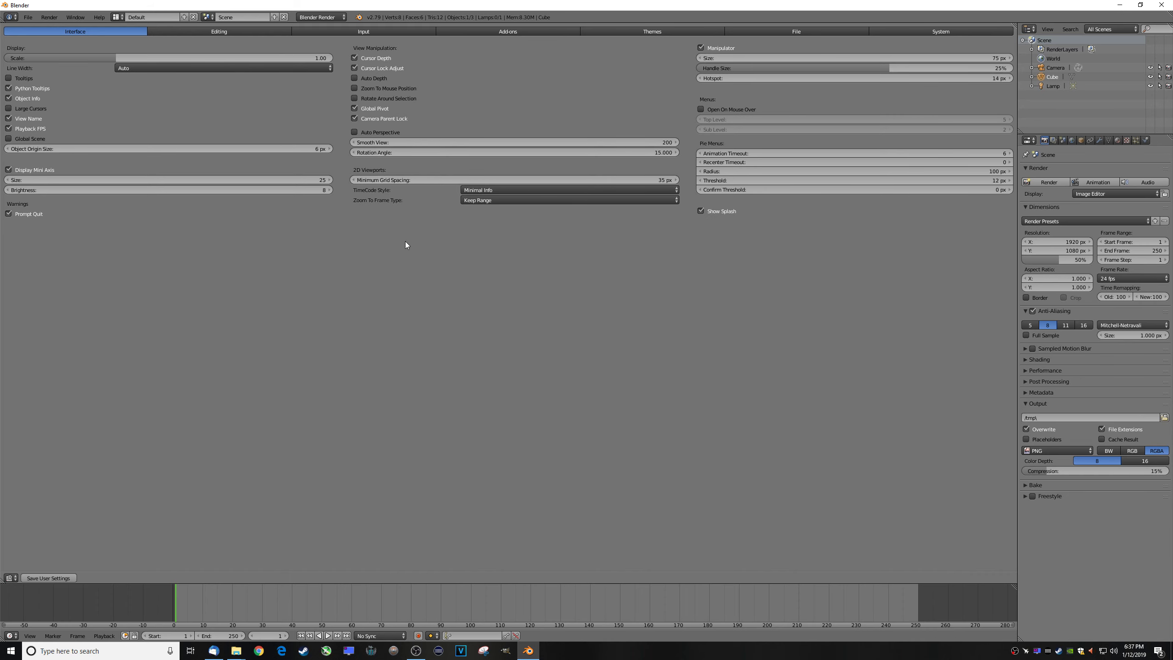
pyautogui.click(1029, 140)
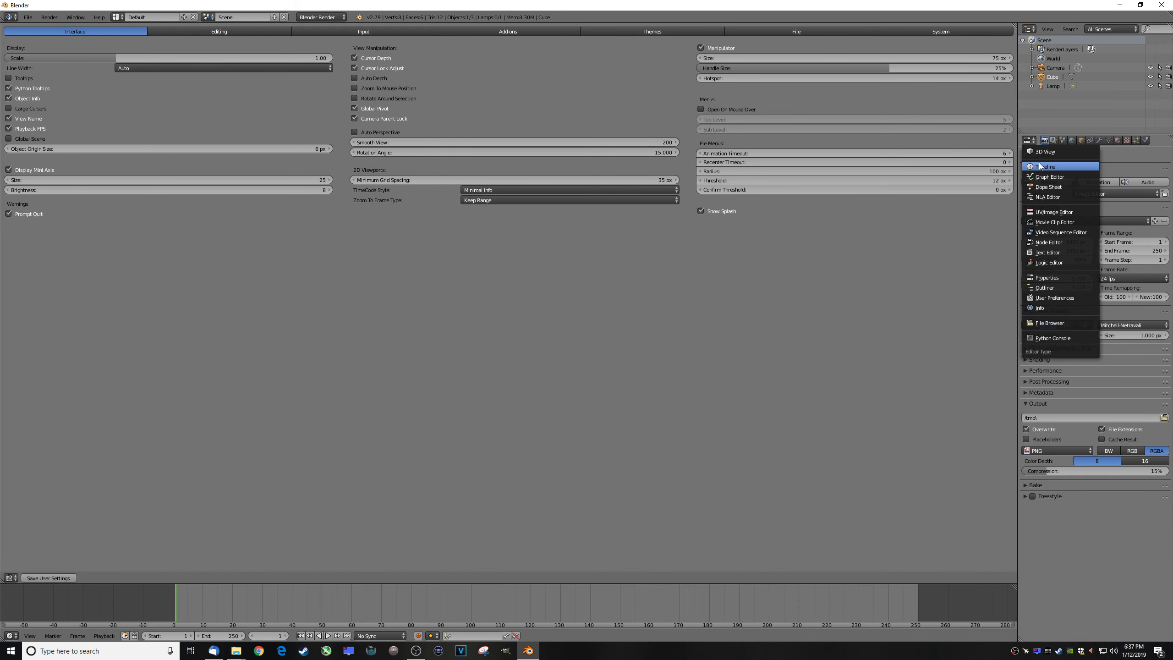
pyautogui.click(1046, 297)
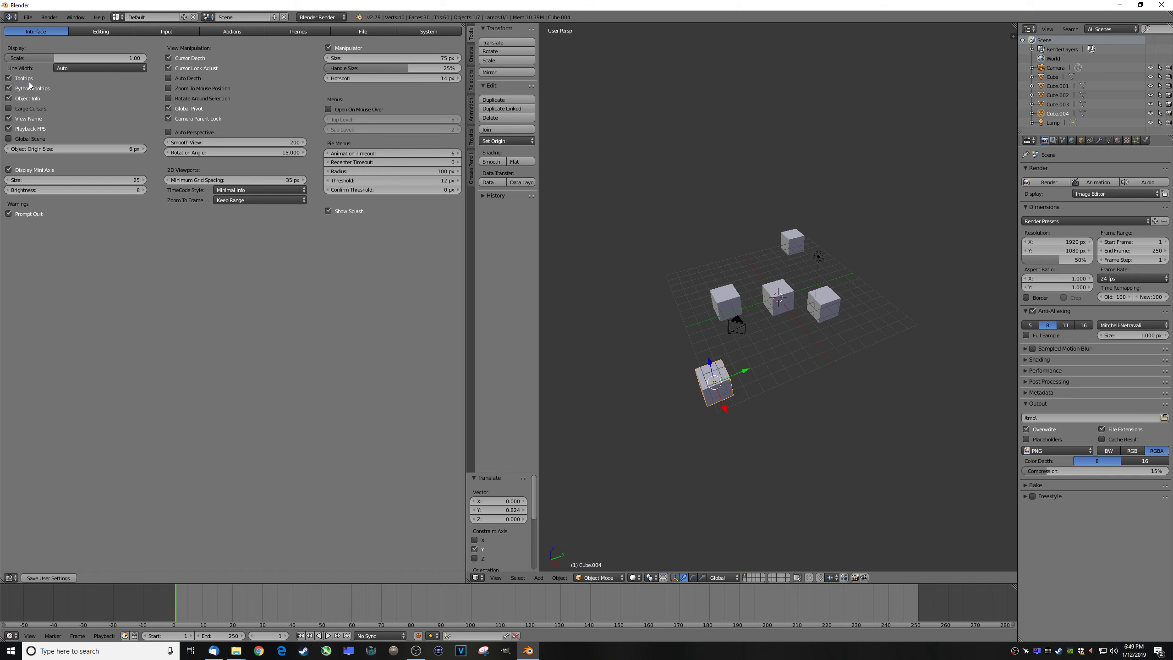
# - Disable Show Splash in the interface preferences, and display the splash screen manually before dismissing it
pyautogui.click(338, 213)
pyautogui.click(99, 17)
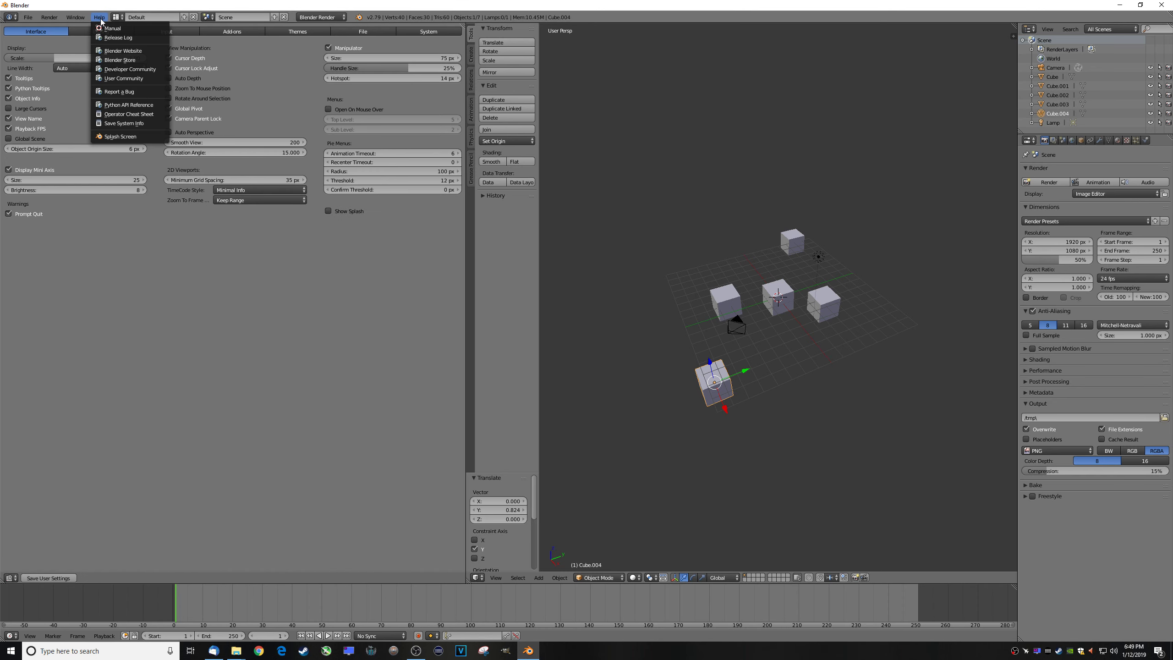
pyautogui.click(120, 136)
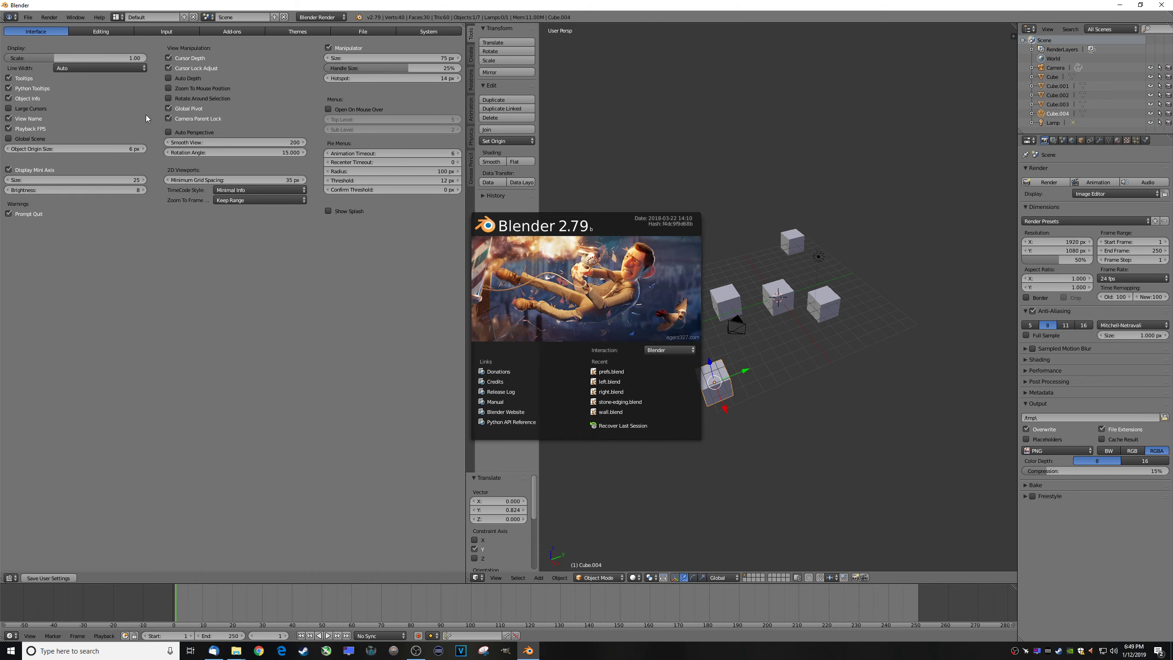
pyautogui.click(580, 254)
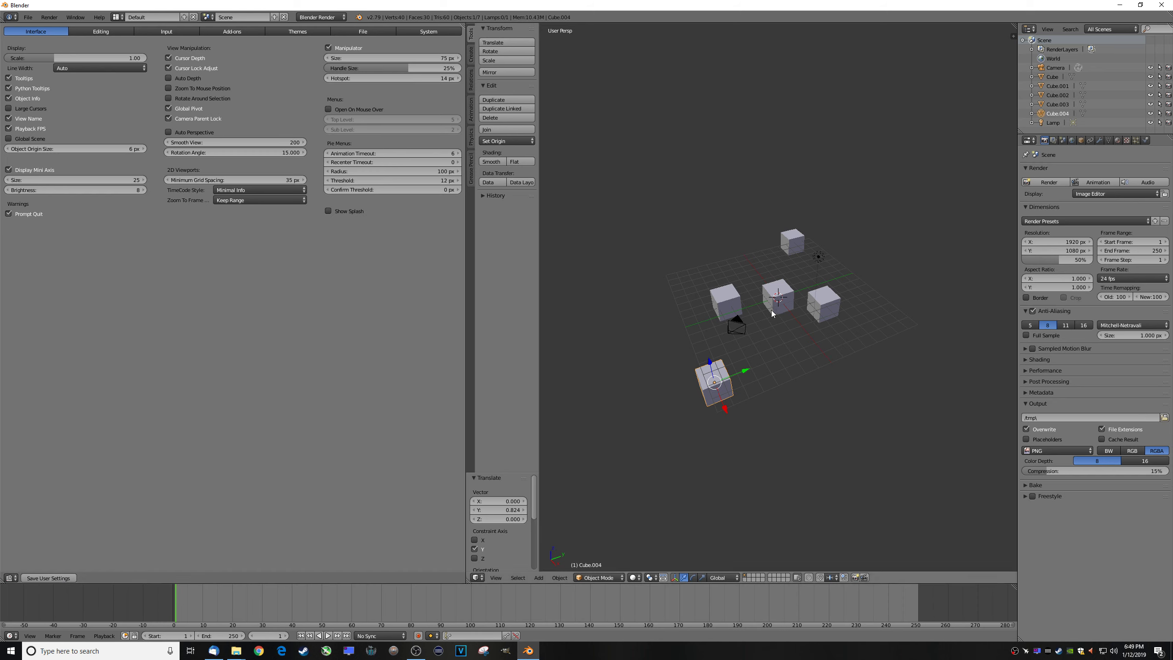
# - Zoom the 3D view in and out from several pointer positions to examine the default zoom behaviour
pyautogui.scroll(5, 781, 289)
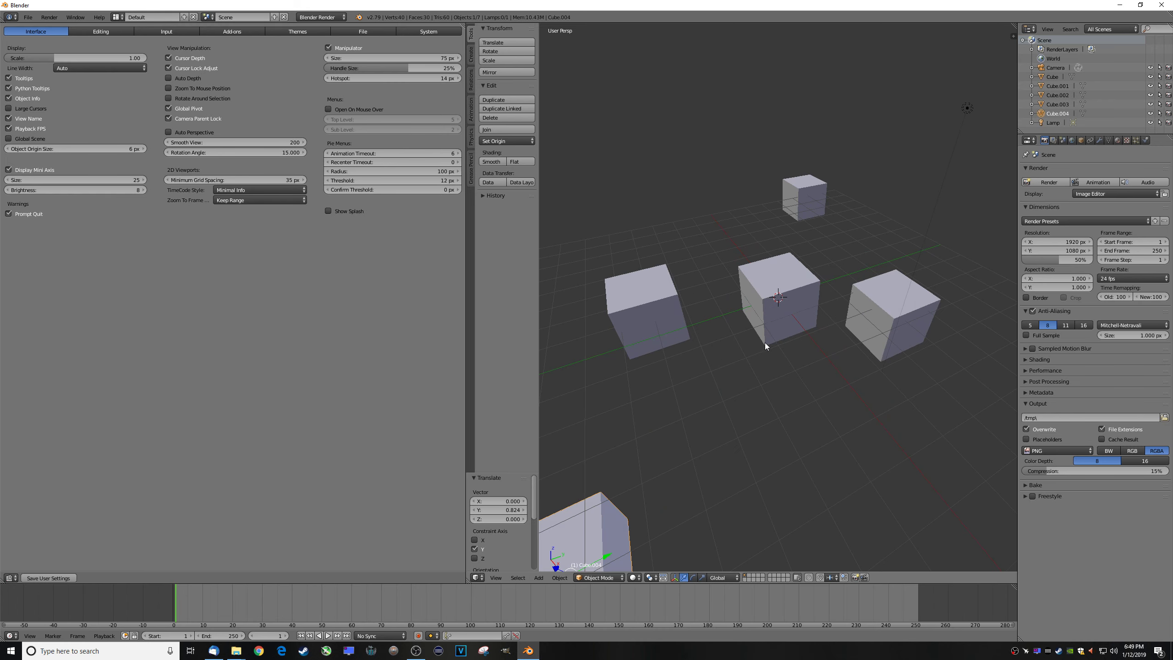
pyautogui.scroll(-4, 768, 342)
pyautogui.scroll(3, 771, 333)
pyautogui.scroll(-2, 772, 332)
pyautogui.scroll(-3, 772, 332)
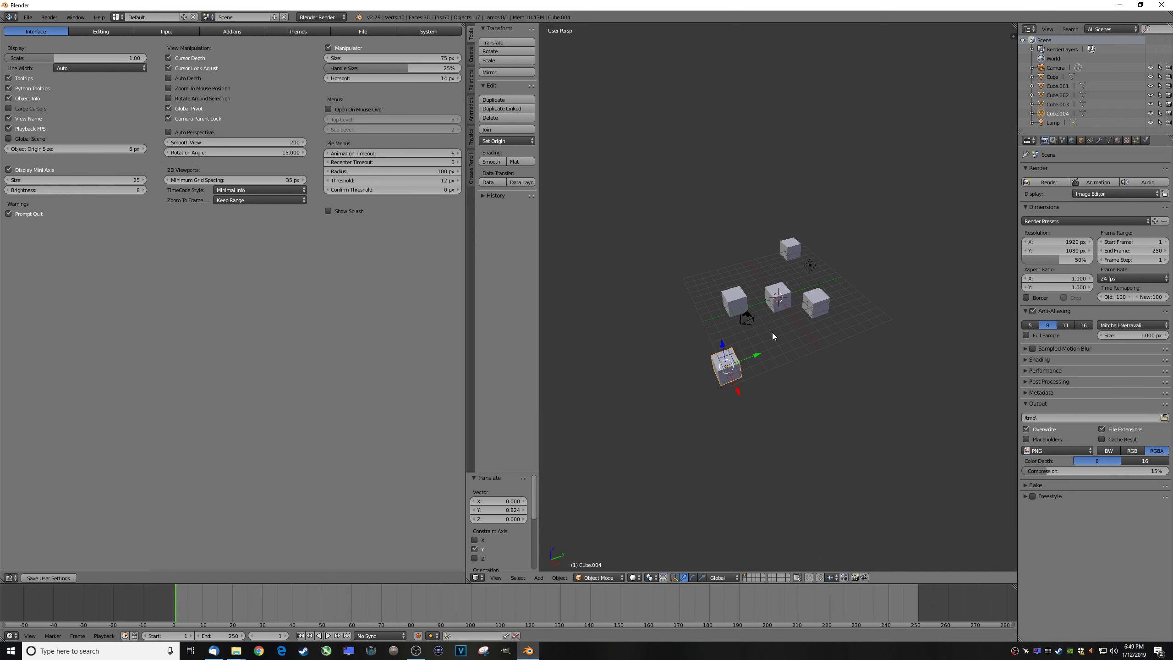
pyautogui.scroll(12, 772, 331)
pyautogui.scroll(-6, 772, 331)
pyautogui.scroll(-6, 771, 332)
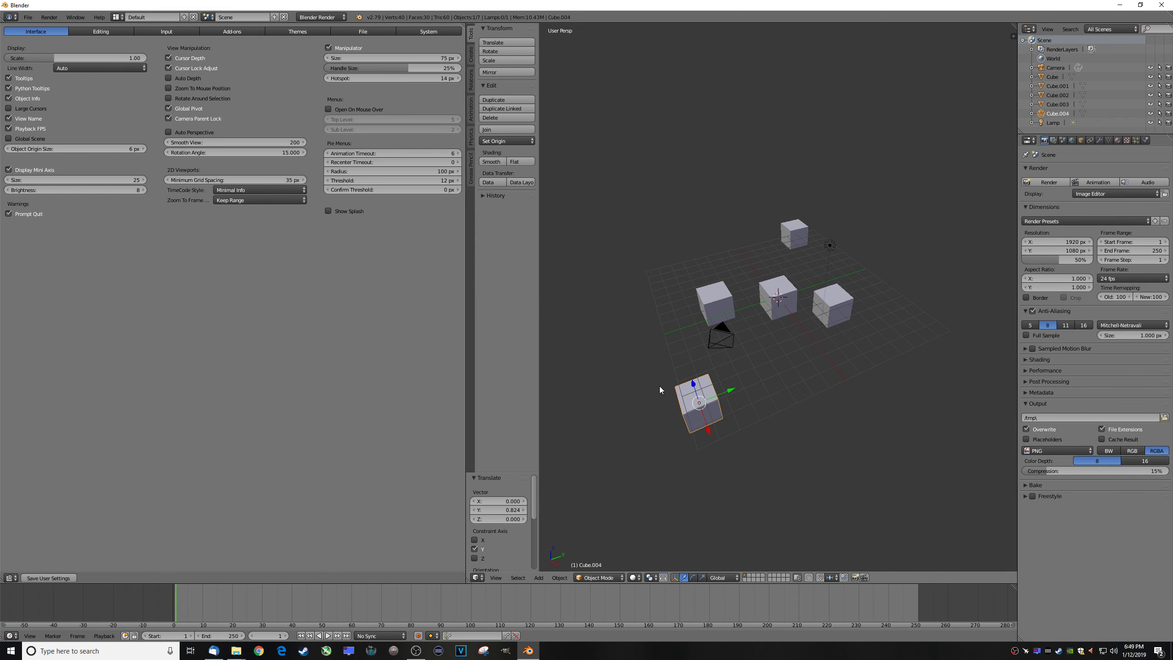
pyautogui.scroll(10, 627, 319)
pyautogui.scroll(-9, 629, 318)
pyautogui.scroll(-3, 628, 319)
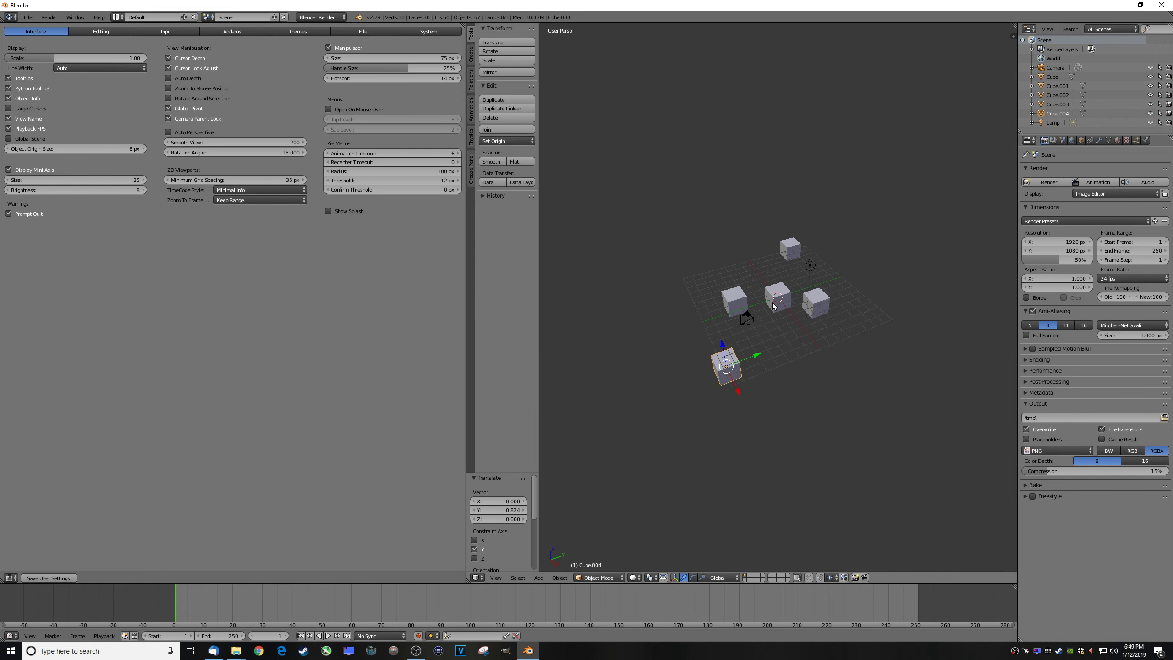
pyautogui.scroll(9, 777, 300)
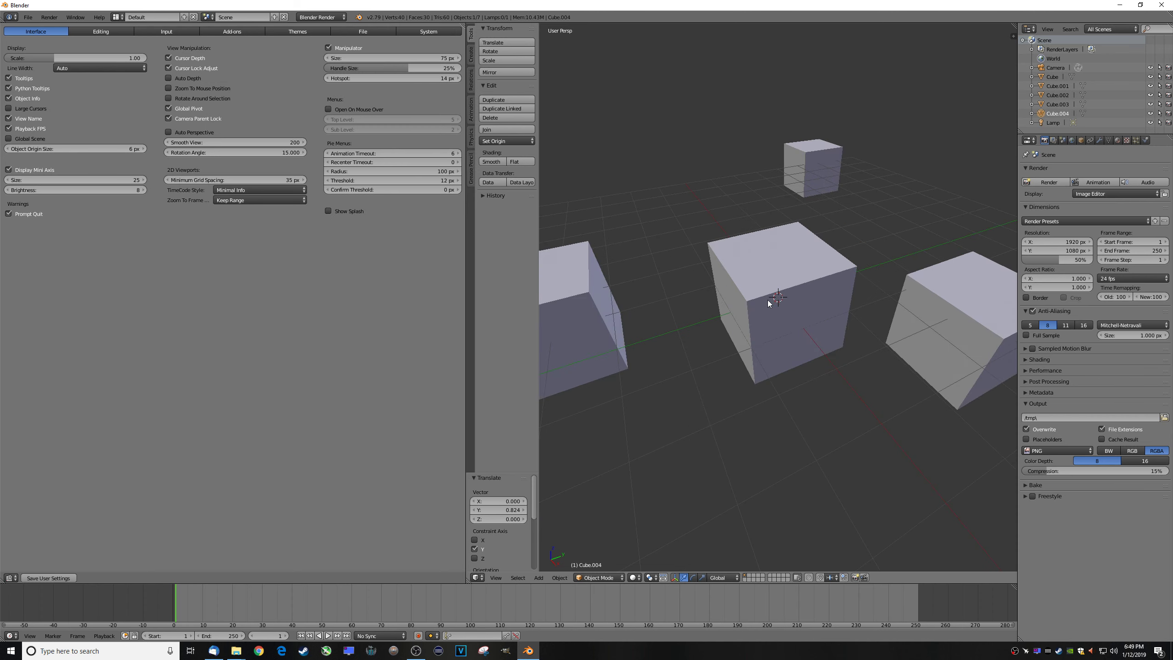
pyautogui.scroll(-7, 769, 303)
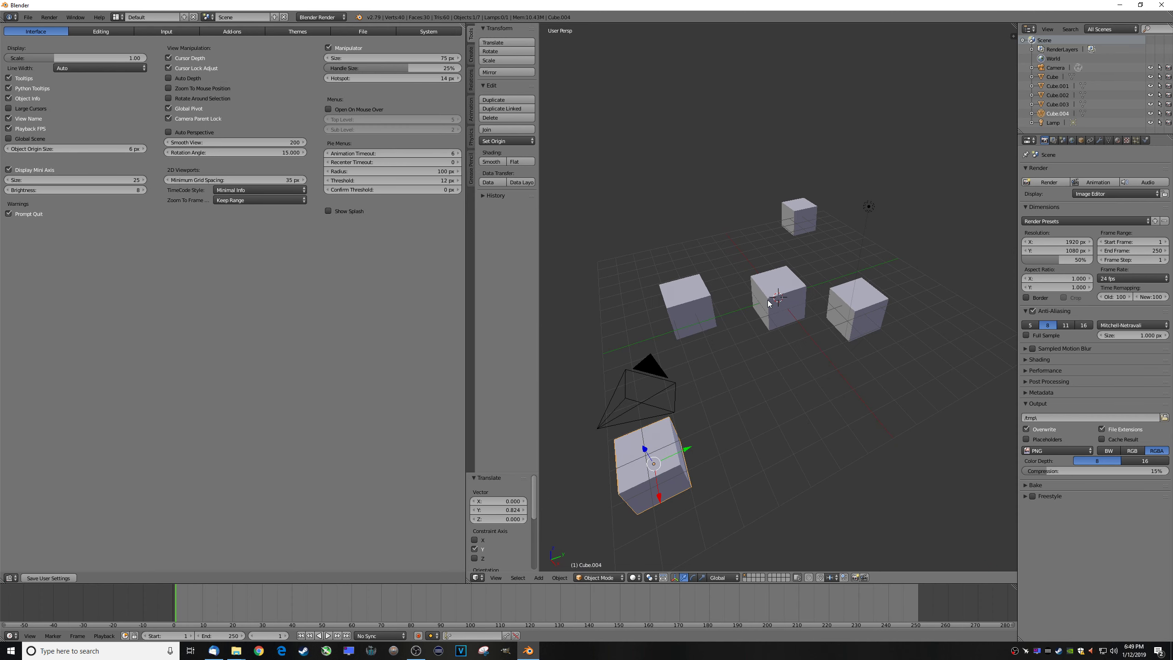
# - Select the cube farthest back and orbit the 3D view to examine the default rotation centre
pyautogui.rightClick(797, 226)
pyautogui.moveTo(787, 329)
pyautogui.mouseDown(button='middle')
pyautogui.moveTo(993, 328)
pyautogui.moveTo(818, 369)
pyautogui.moveTo(659, 348)
pyautogui.moveTo(874, 369)
pyautogui.moveTo(783, 320)
pyautogui.mouseUp(button='middle')
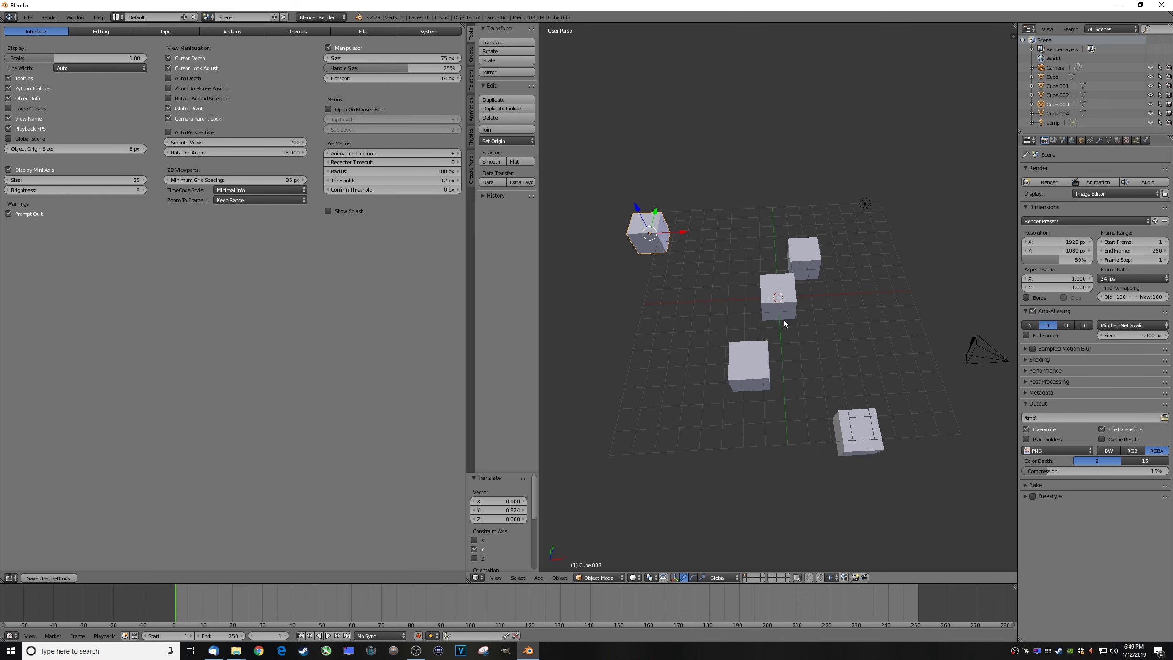
pyautogui.moveTo(830, 354); pyautogui.dragTo(683, 305, button='middle')
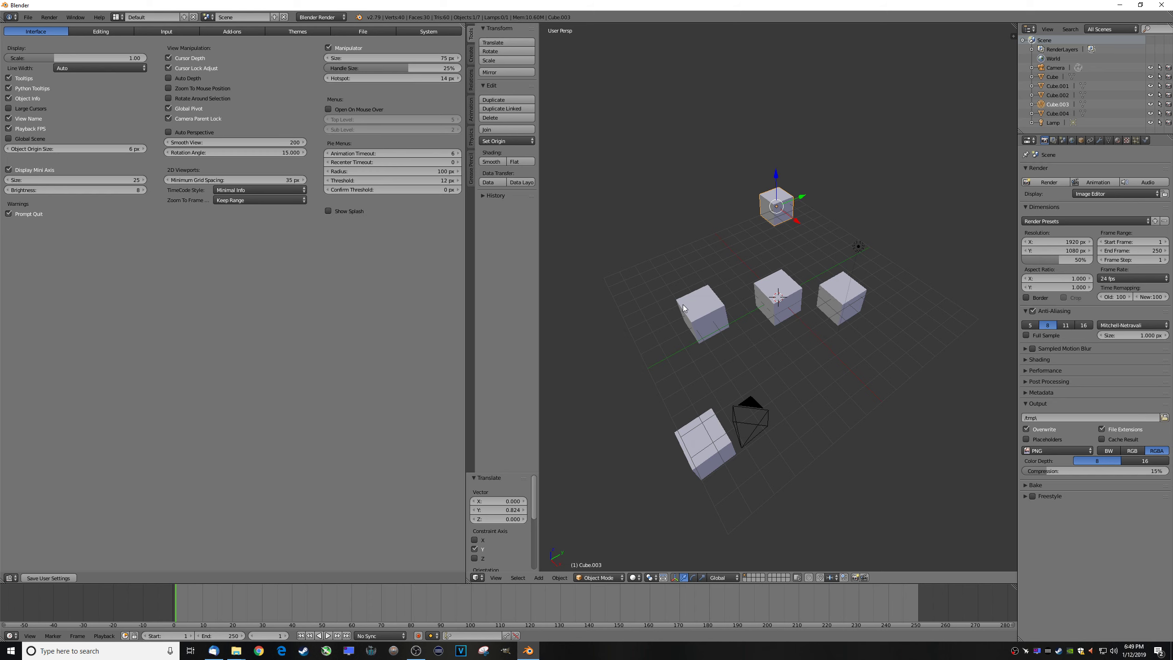
# - Enable Zoom To Mouse Position and test it by zooming toward different spots in the 3D view
pyautogui.click(195, 88)
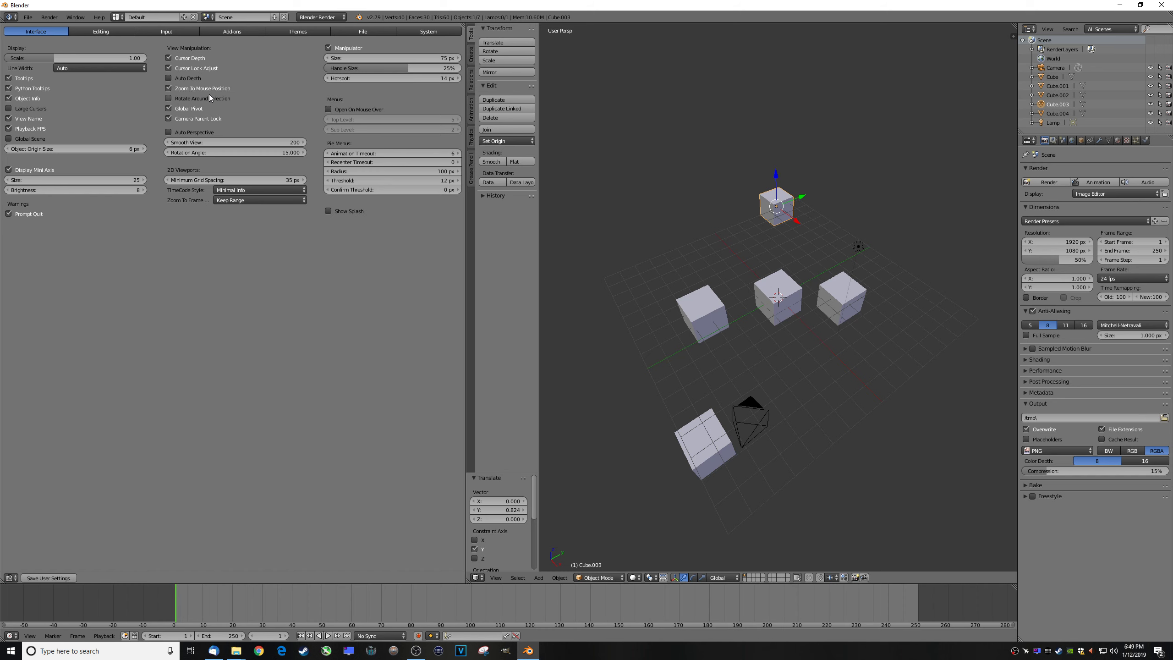
pyautogui.scroll(5, 628, 291)
pyautogui.scroll(-8, 628, 291)
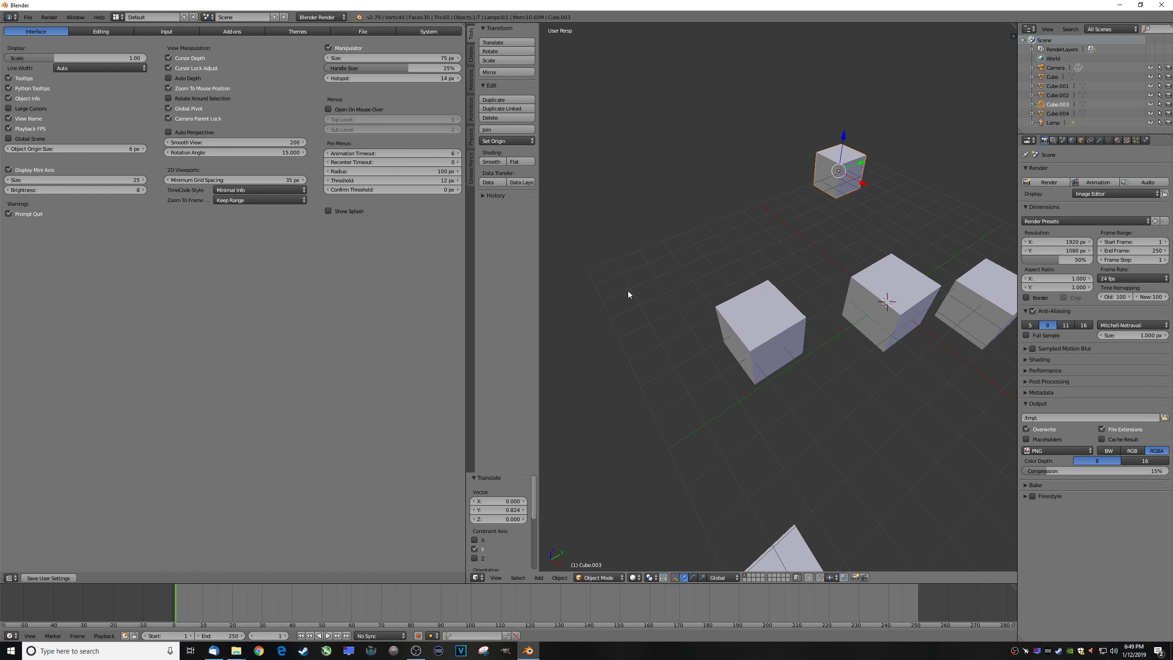
pyautogui.scroll(4, 797, 300)
pyautogui.scroll(-3, 797, 299)
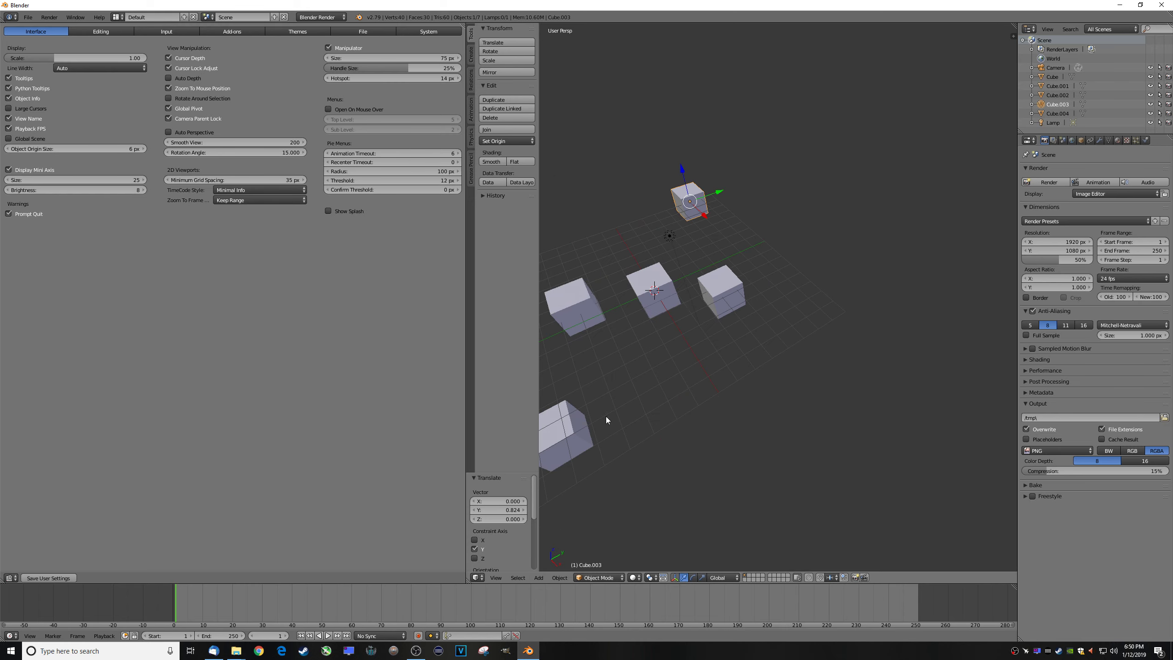
pyautogui.scroll(5, 564, 439)
pyautogui.scroll(-3, 591, 431)
pyautogui.scroll(-1, 592, 432)
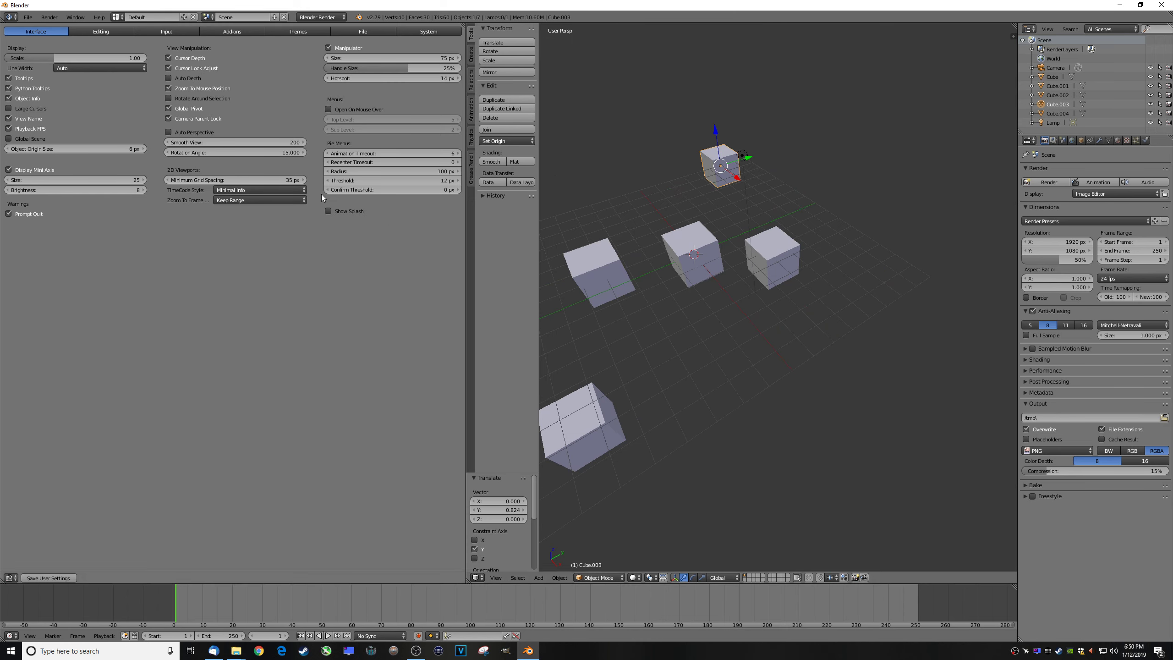
# - Disable Zoom To Mouse Position, enable Rotate Around Selection, and test orbiting around the middle cube
pyautogui.click(201, 98)
pyautogui.moveTo(688, 354); pyautogui.dragTo(804, 319, button='middle')
pyautogui.rightClick(762, 398)
pyautogui.rightClick(804, 320)
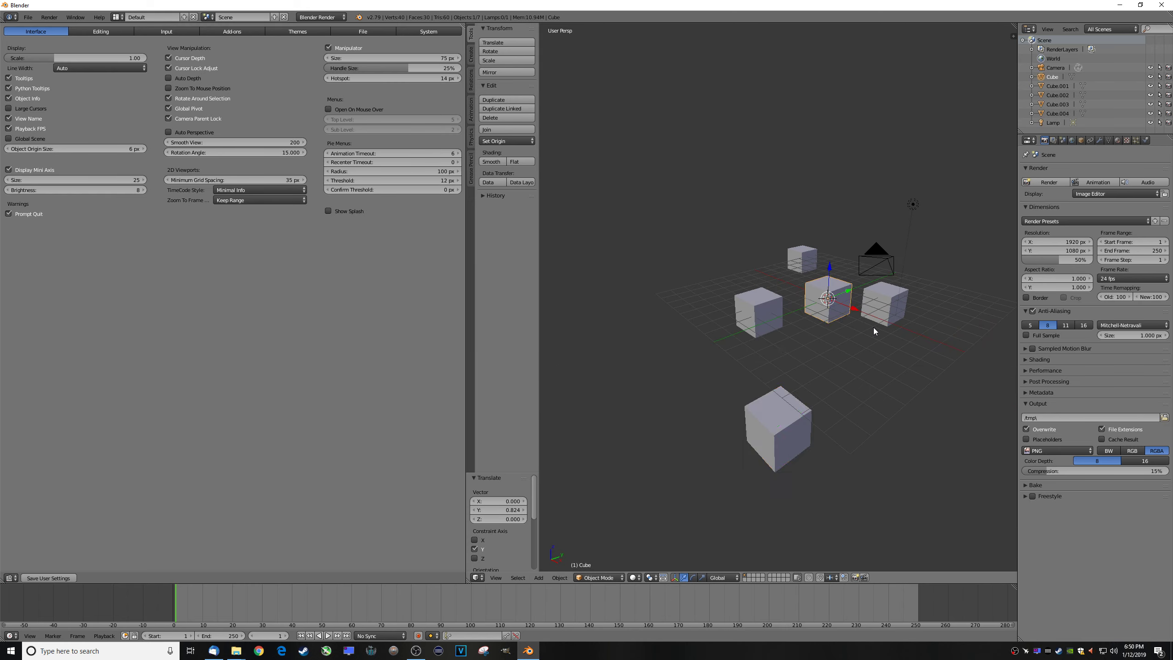
pyautogui.moveTo(873, 327); pyautogui.dragTo(796, 396, button='middle')
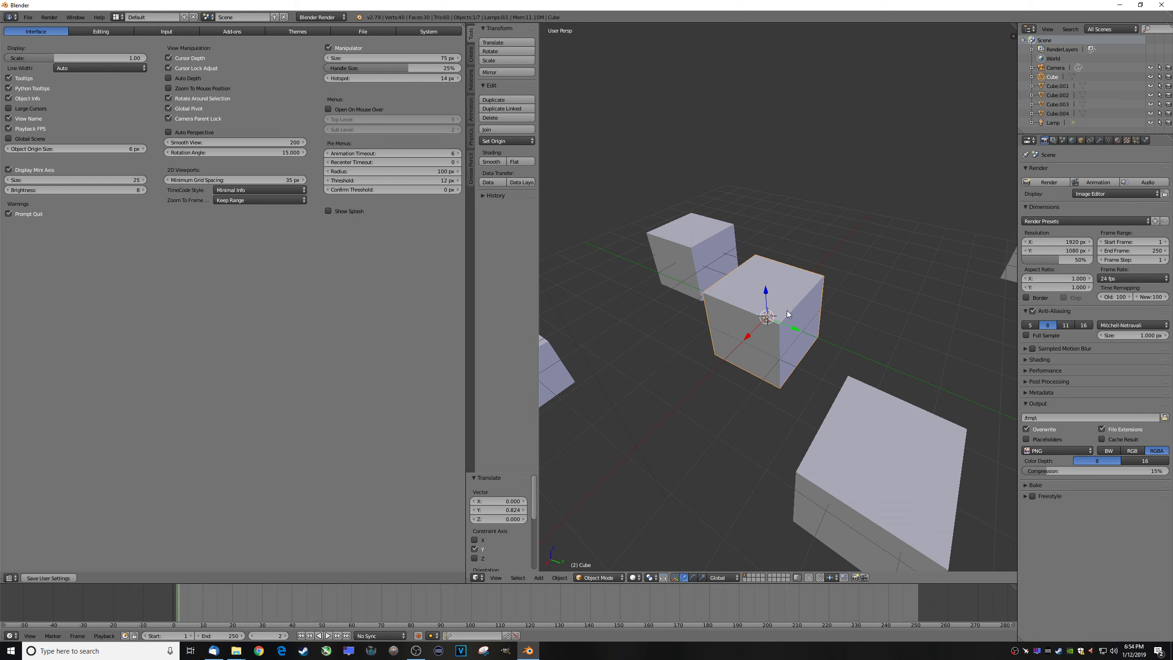
# - Toggle the Manipulator option off and on several times to compare the selected cube with and without its handles
pyautogui.click(329, 48)
pyautogui.click(329, 48)
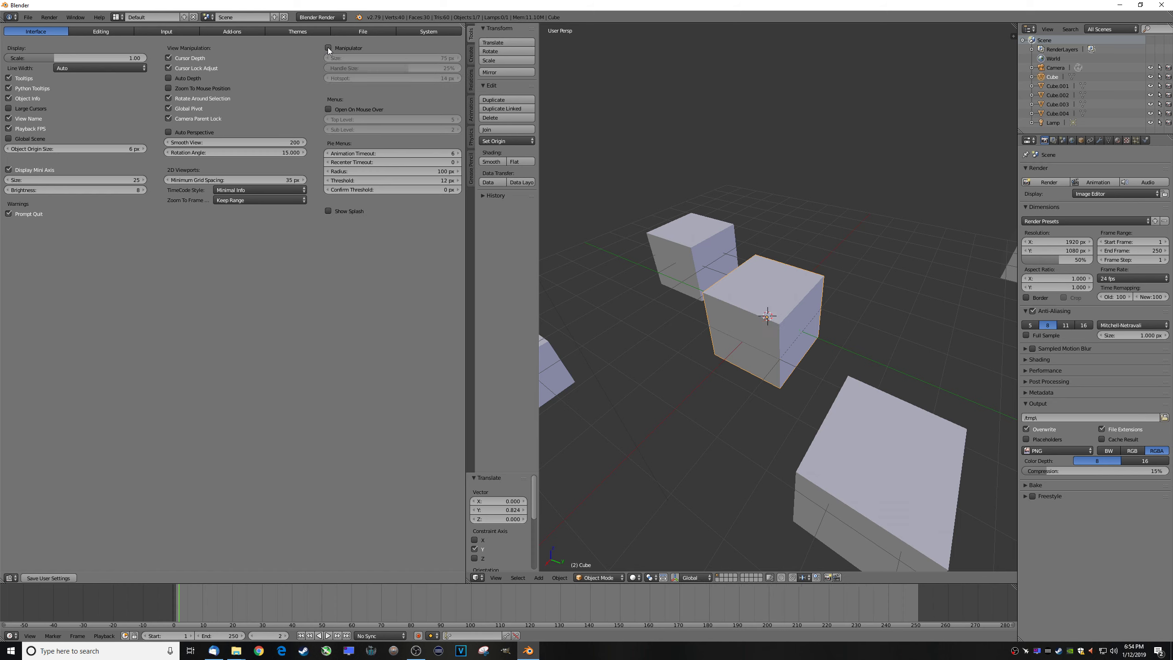
pyautogui.click(328, 48)
pyautogui.click(328, 48)
pyautogui.click(329, 47)
pyautogui.click(329, 48)
pyautogui.click(328, 48)
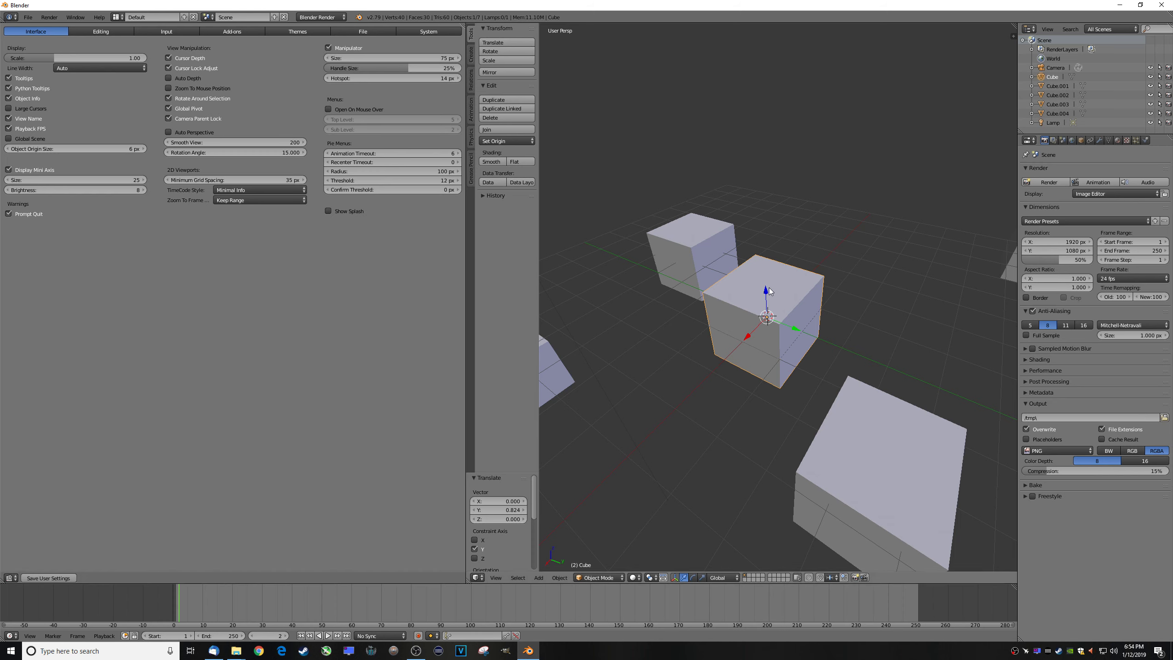
# - Try a manipulator Handle Size of 40%, return it to 25%, and set the manipulator Size to 125 px
pyautogui.moveTo(405, 68)
pyautogui.mouseDown()
pyautogui.moveTo(359, 68)
pyautogui.moveTo(439, 69)
pyautogui.moveTo(425, 75)
pyautogui.mouseUp()
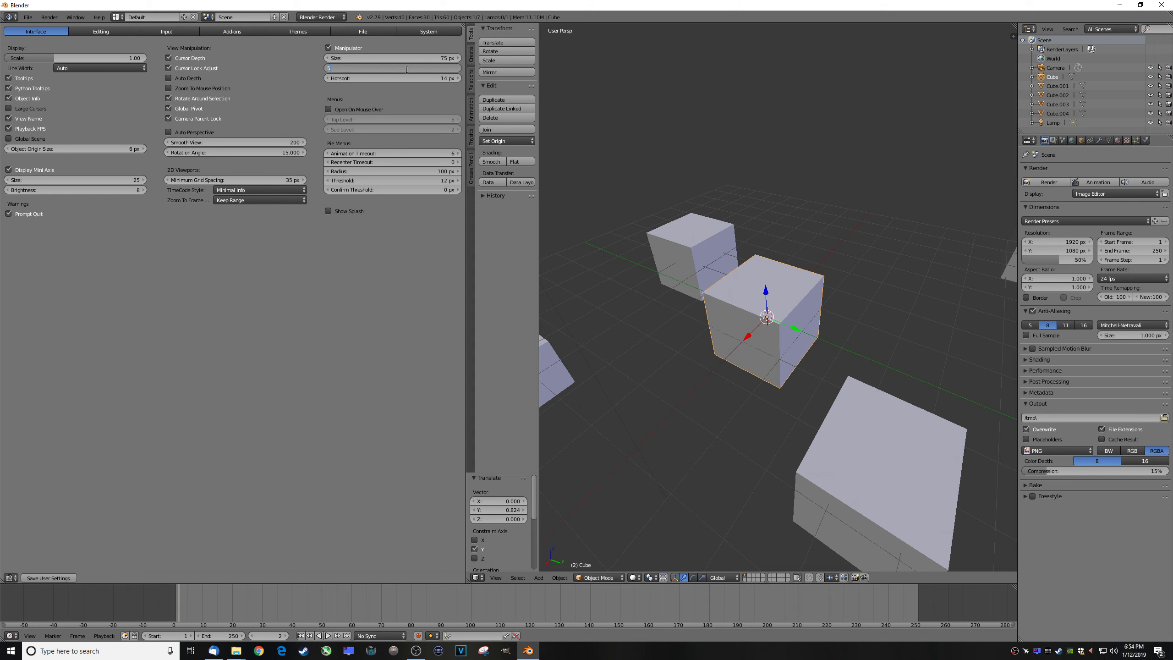
pyautogui.write('40')
pyautogui.press('Return')
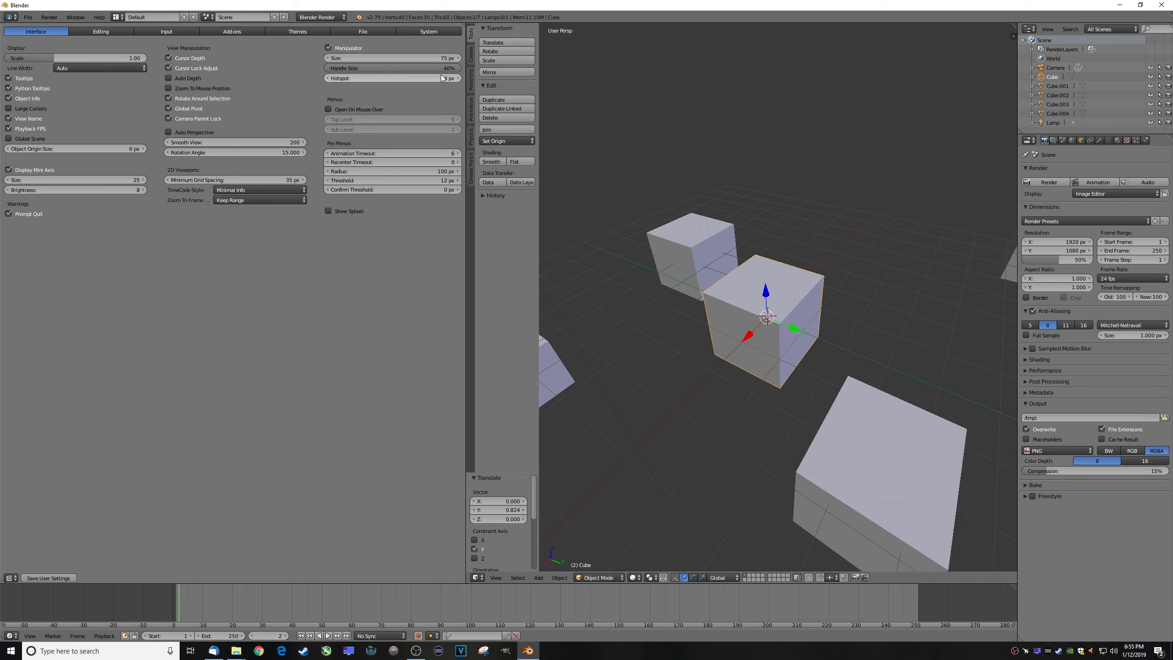
pyautogui.moveTo(442, 68)
pyautogui.mouseDown()
pyautogui.moveTo(364, 59)
pyautogui.moveTo(438, 59)
pyautogui.mouseUp()
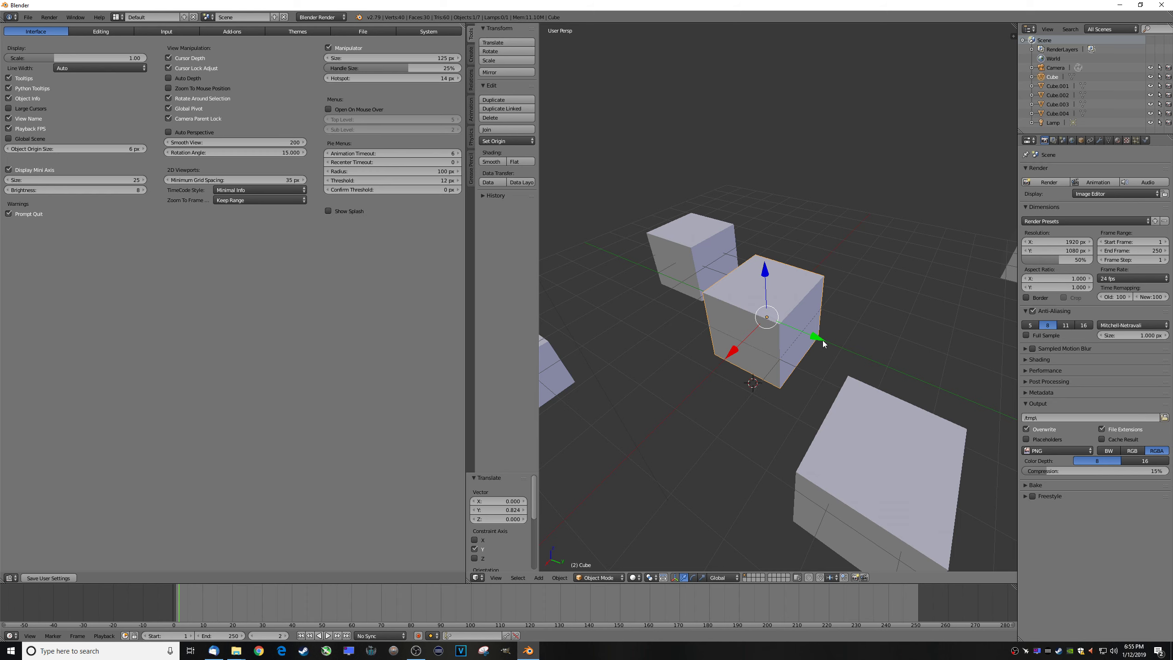
pyautogui.click(835, 313)
# - Set the manipulator Hotspot to 40 px and move the selected cube about 0.5 along X with its handle
pyautogui.moveTo(386, 78); pyautogui.dragTo(406, 78)
pyautogui.moveTo(734, 360); pyautogui.dragTo(725, 334)
pyautogui.click(742, 370)
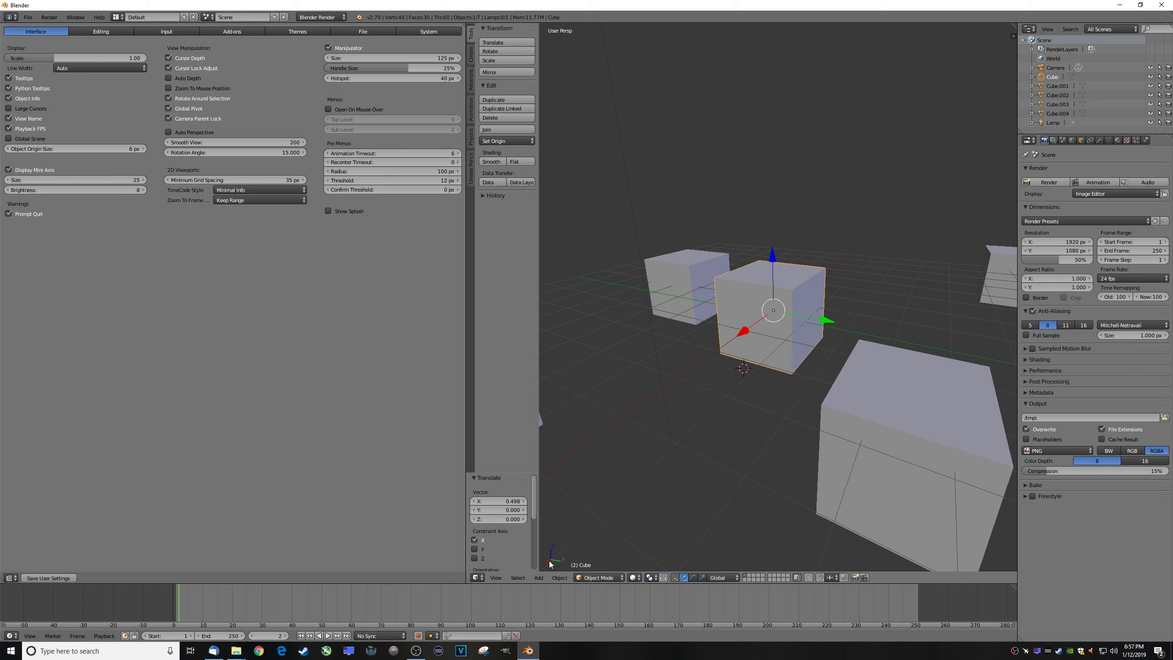
# - Check the enlarged manipulator from different view angles, switching it off and back on
pyautogui.moveTo(634, 504)
pyautogui.mouseDown(button='middle')
pyautogui.moveTo(719, 524)
pyautogui.moveTo(725, 480)
pyautogui.moveTo(656, 462)
pyautogui.moveTo(582, 485)
pyautogui.moveTo(544, 518)
pyautogui.moveTo(572, 524)
pyautogui.moveTo(613, 499)
pyautogui.mouseUp(button='middle')
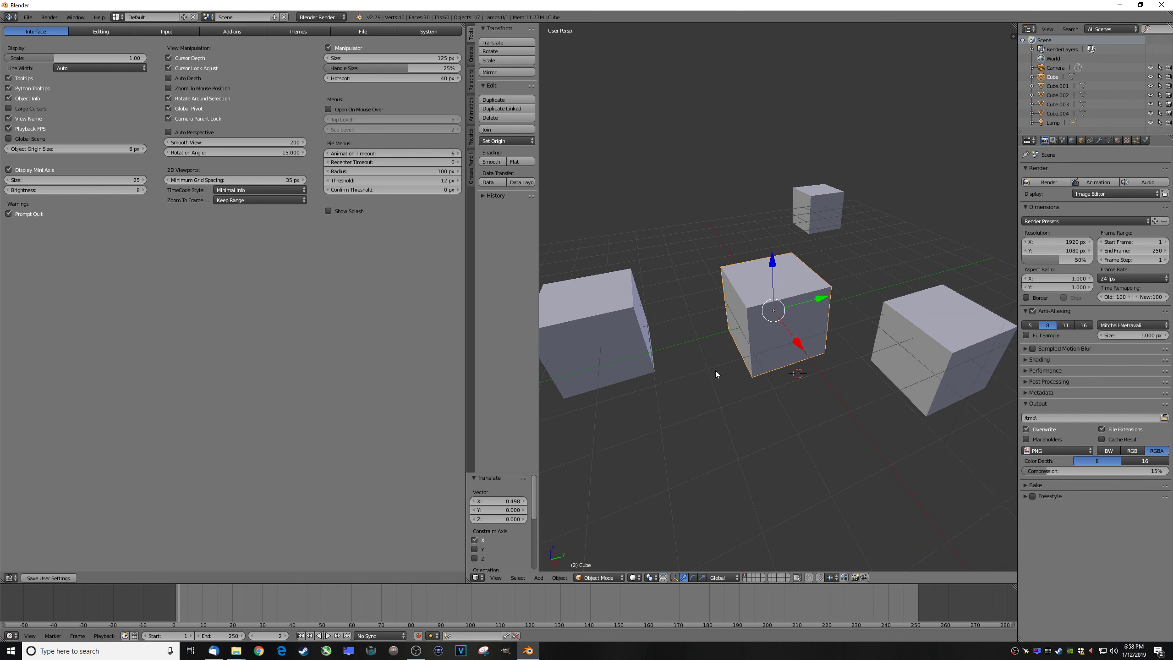
pyautogui.scroll(-2, 715, 370)
pyautogui.scroll(2, 715, 371)
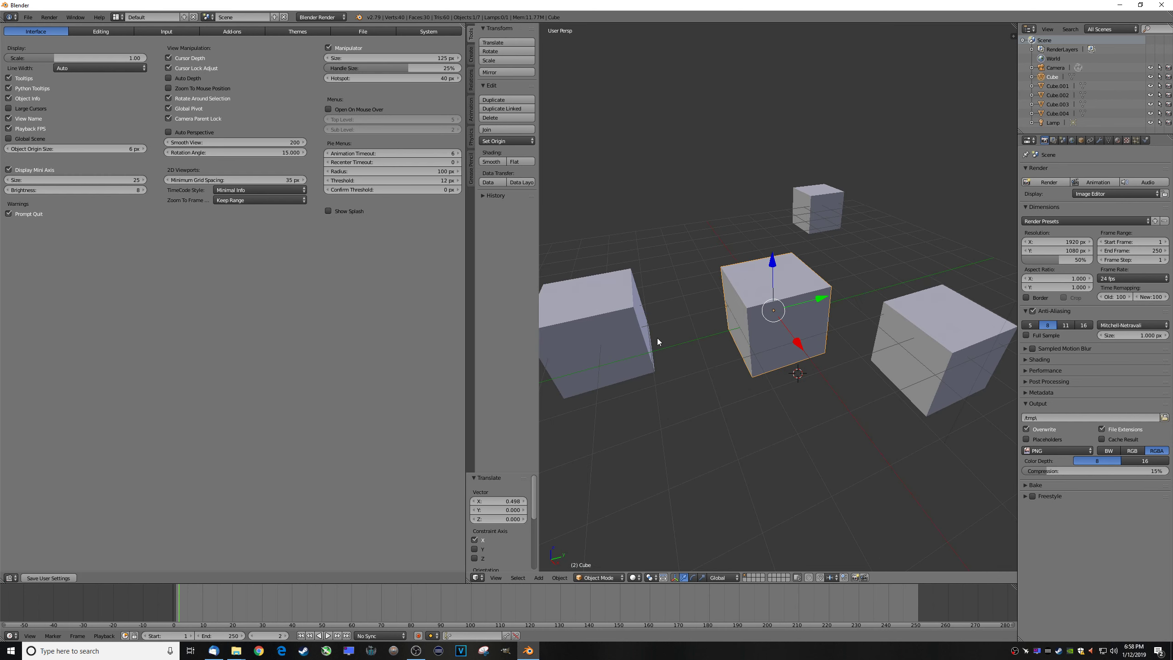
pyautogui.click(328, 48)
pyautogui.click(328, 48)
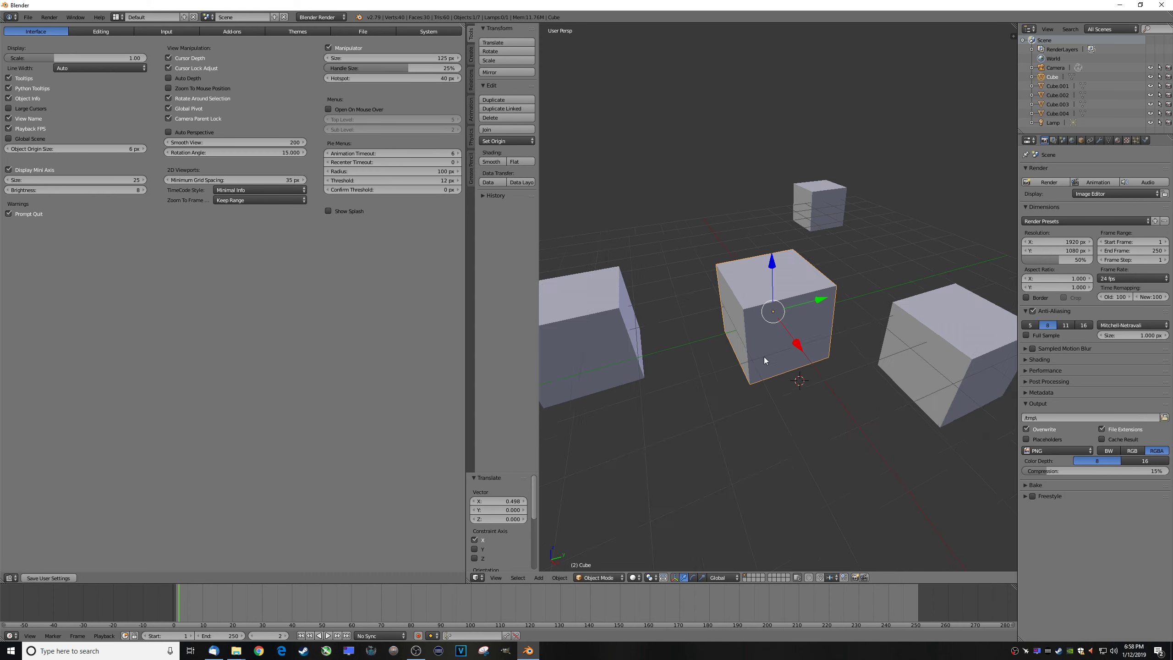
pyautogui.moveTo(785, 370)
pyautogui.mouseDown(button='middle')
pyautogui.moveTo(822, 365)
pyautogui.moveTo(787, 363)
pyautogui.mouseUp(button='middle')
pyautogui.scroll(-2, 787, 363)
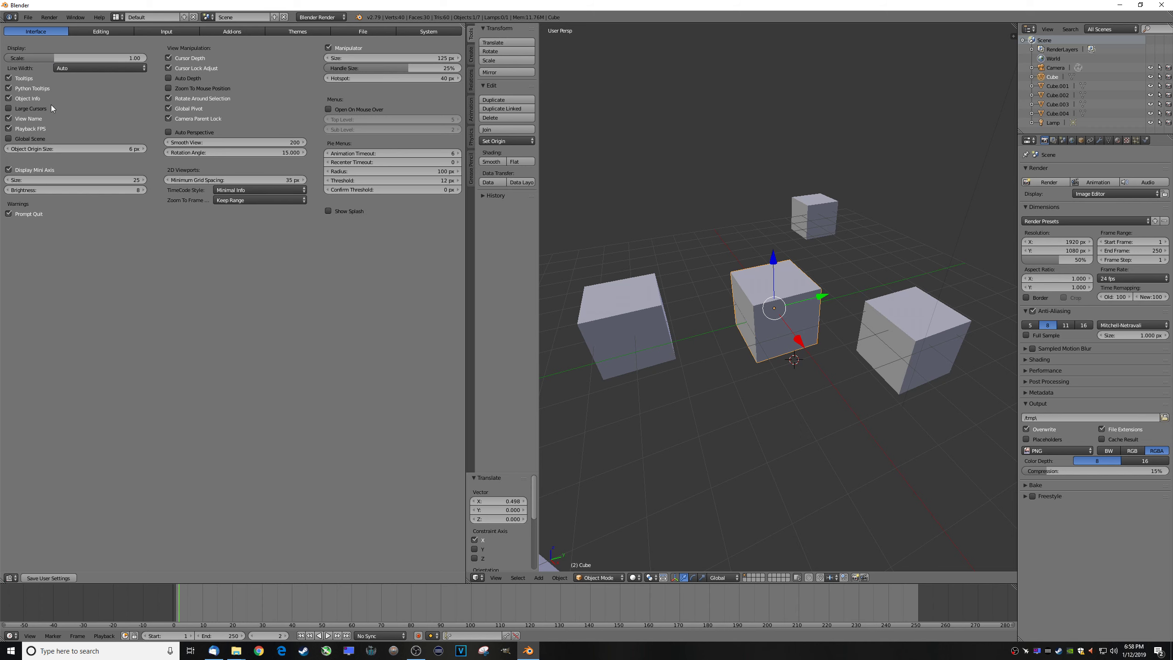
# - Turn Display Mini Axis off and back on to compare the axis indicator in the 3D view
pyautogui.click(34, 169)
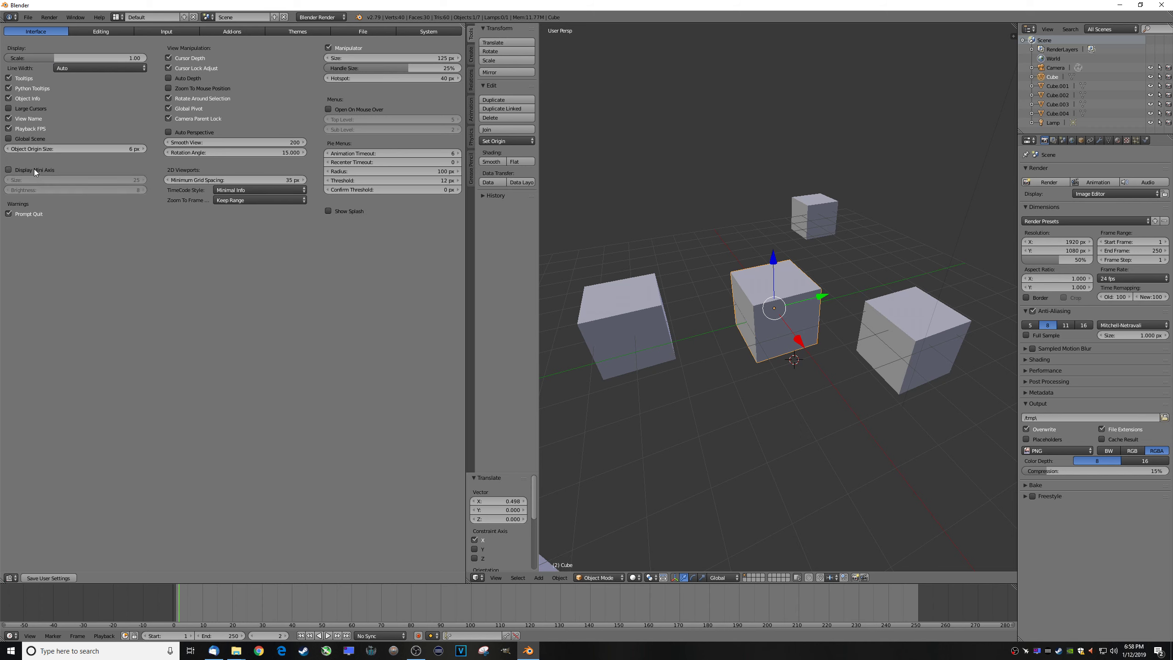
pyautogui.click(34, 168)
pyautogui.moveTo(20, 180)
pyautogui.mouseDown()
pyautogui.moveTo(51, 179)
pyautogui.moveTo(37, 191)
pyautogui.mouseUp()
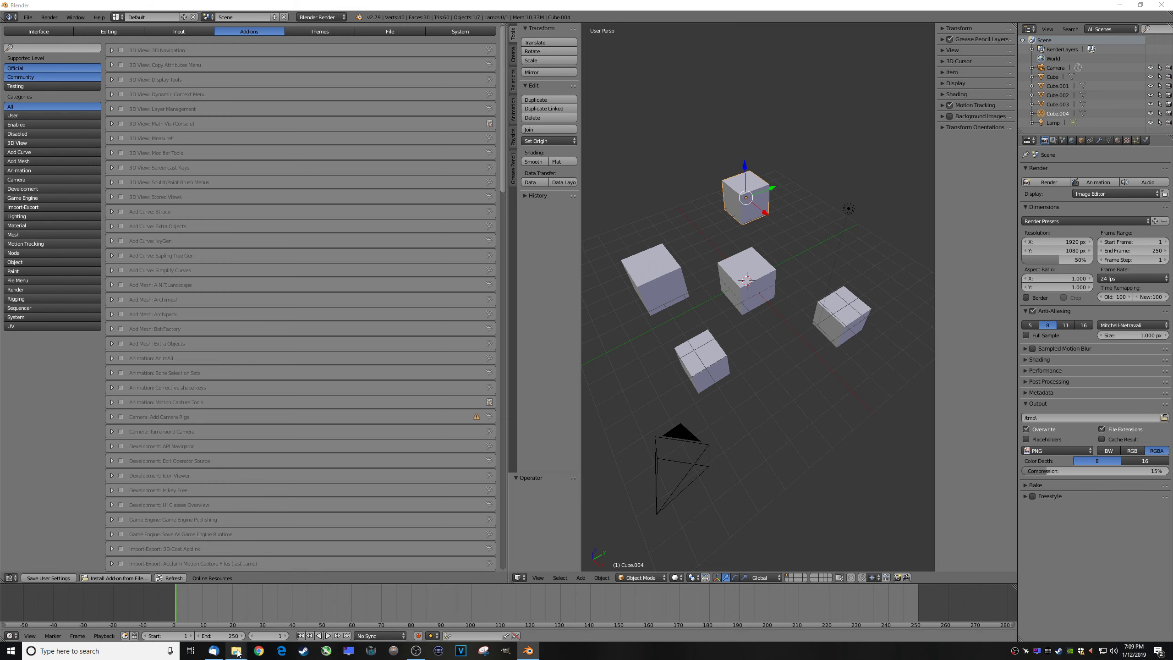
# - Switch to File Explorer to view space_view3d_screencast_keys.py in the blender folder, and return to Blender
pyautogui.moveTo(236, 651)
pyautogui.click(309, 612)
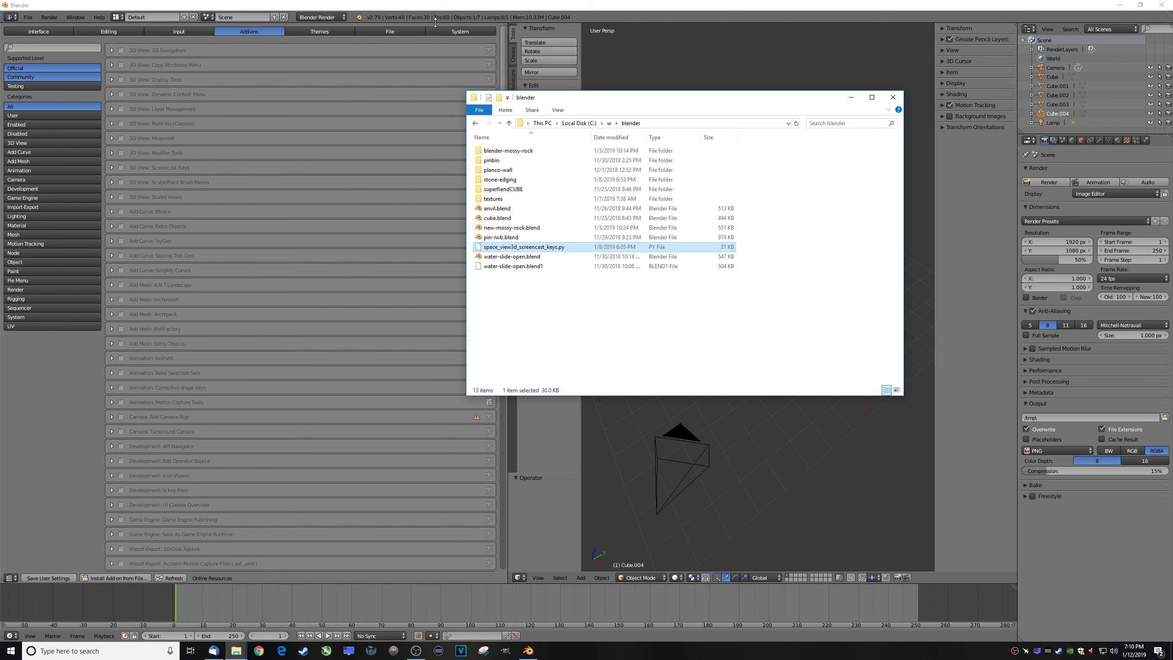
pyautogui.click(433, 6)
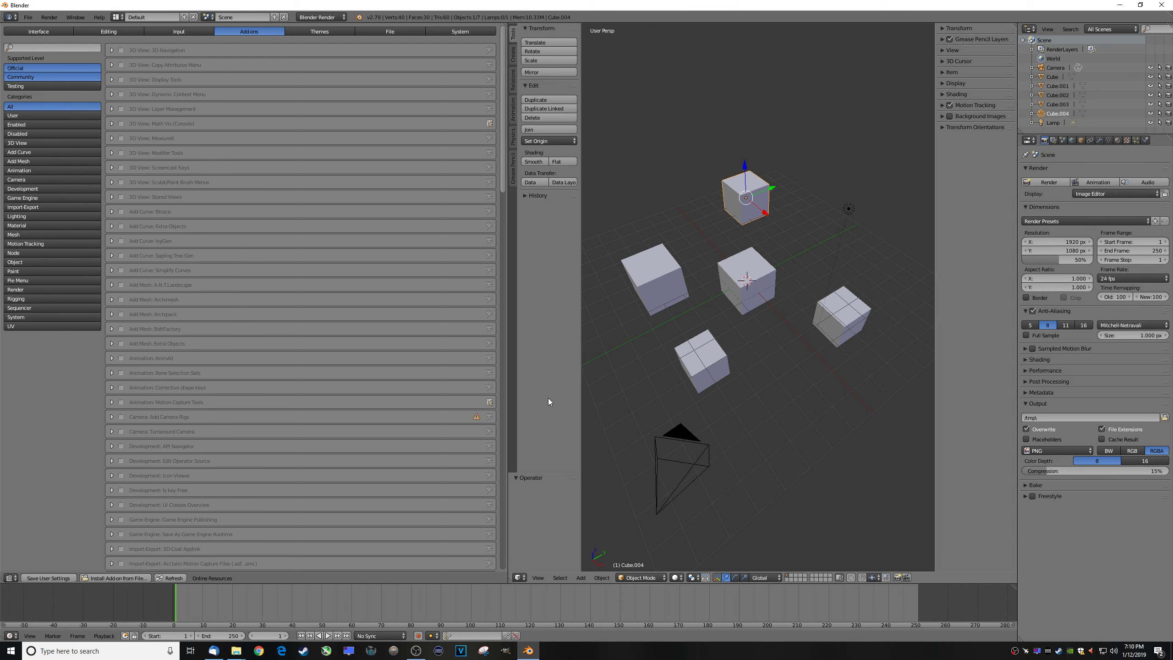
# - Search the add-ons for "screen", enable the 3D View: Screencast Keys add-on, and expand its details
pyautogui.click(52, 46)
pyautogui.write('screen')
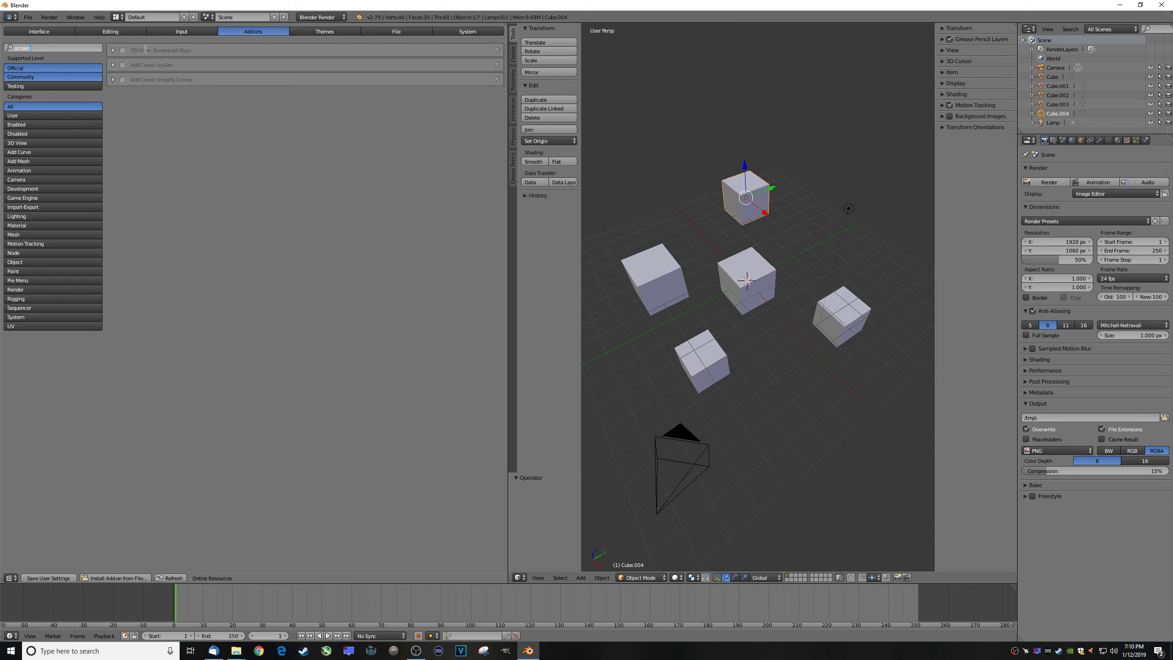
pyautogui.click(123, 50)
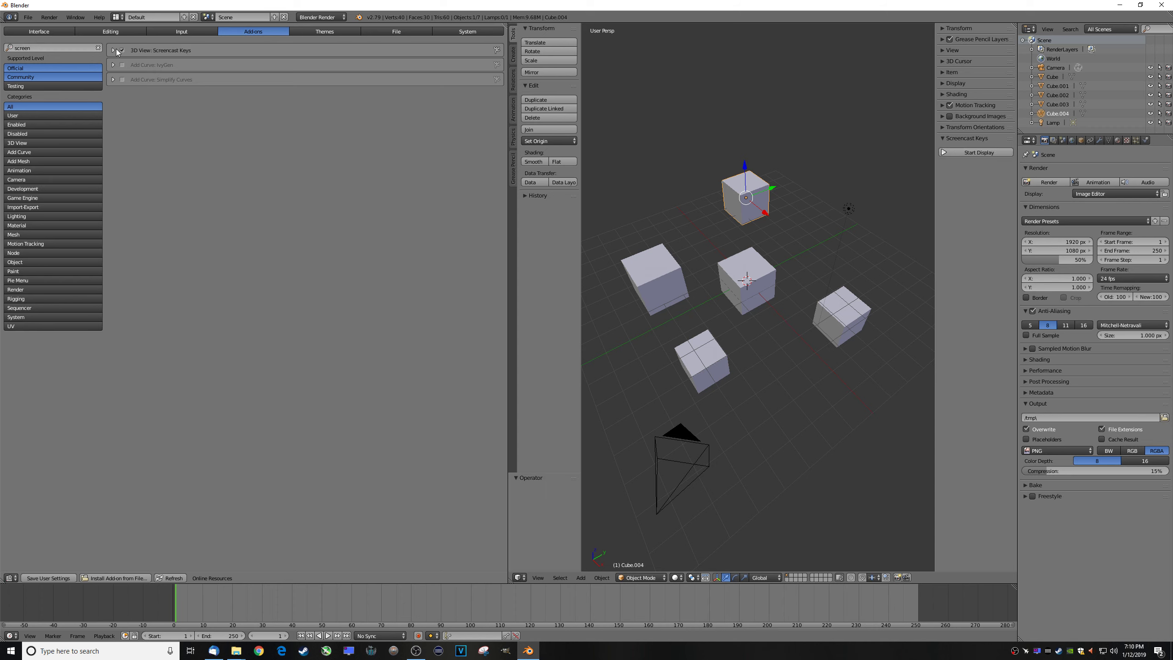
pyautogui.click(113, 50)
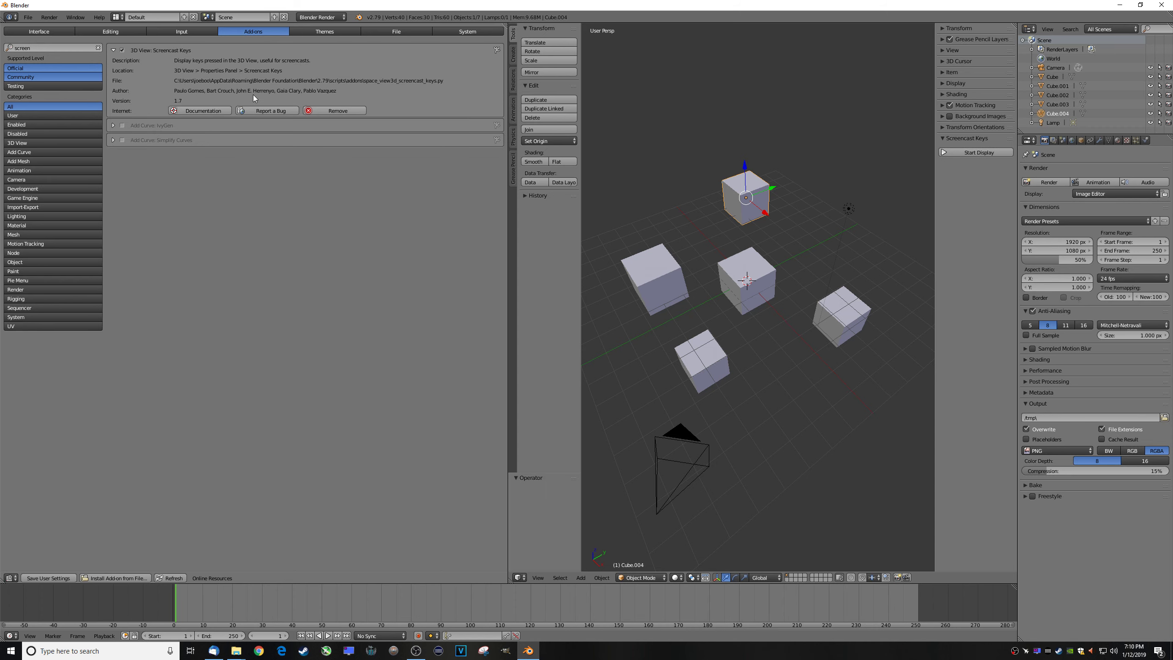
# - Start the Screencast Keys display and test it by orbiting and switching to the front, right and top views
pyautogui.click(962, 153)
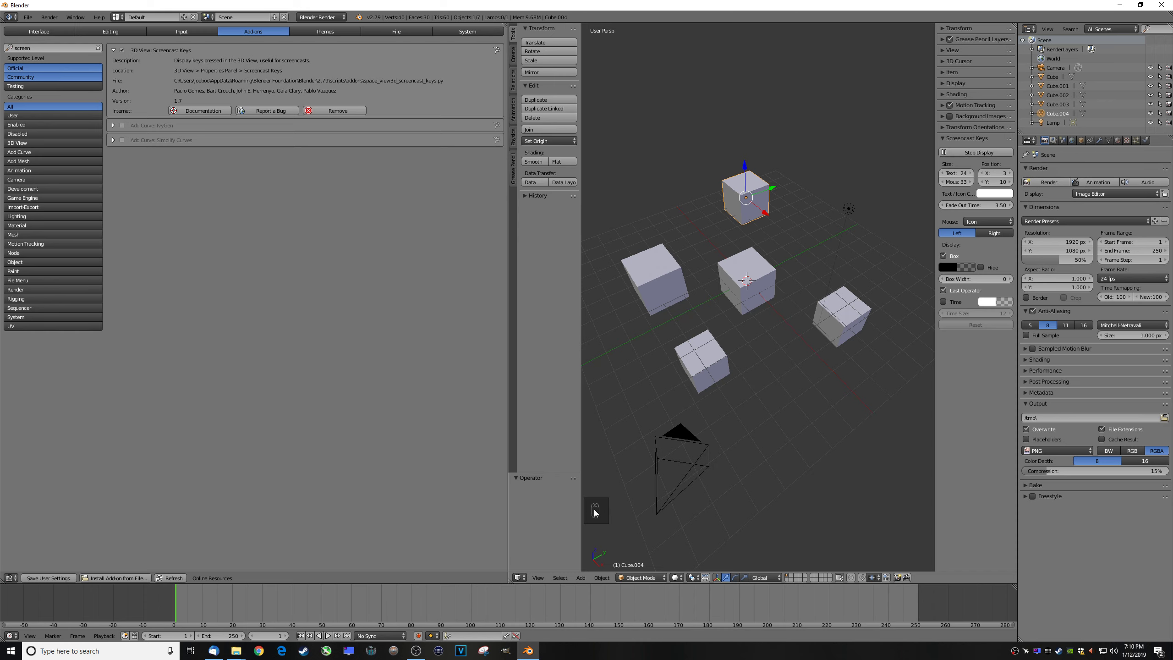
pyautogui.moveTo(676, 335); pyautogui.dragTo(736, 348, button='middle')
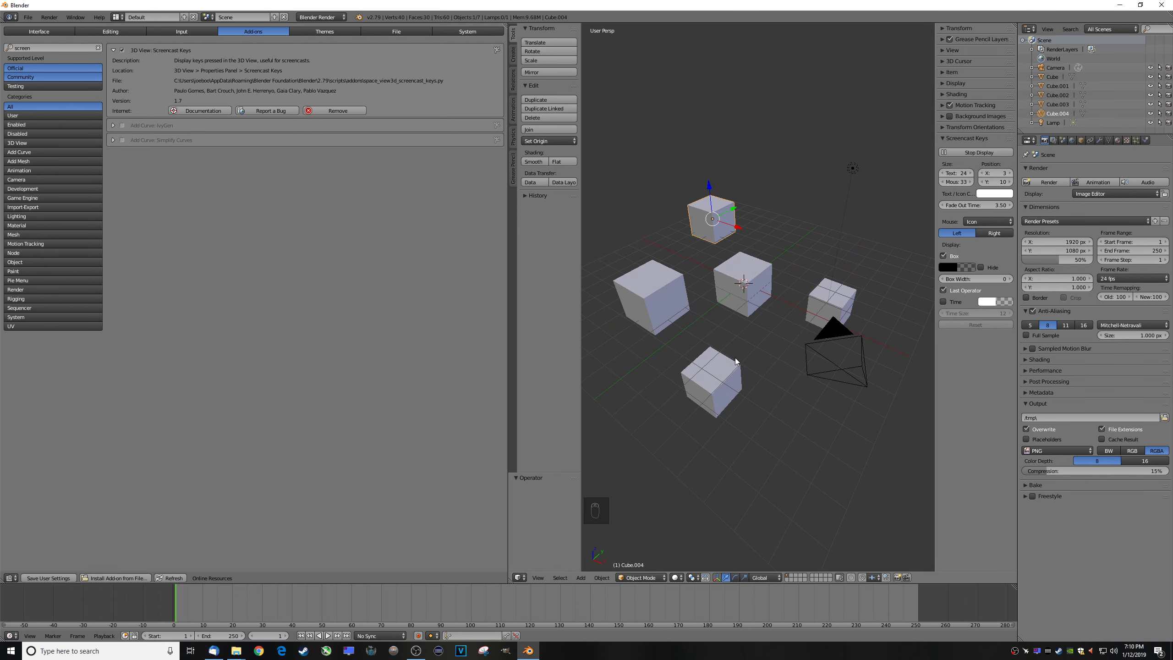
pyautogui.press('KP_1')
pyautogui.press('KP_3')
pyautogui.press('KP_7')
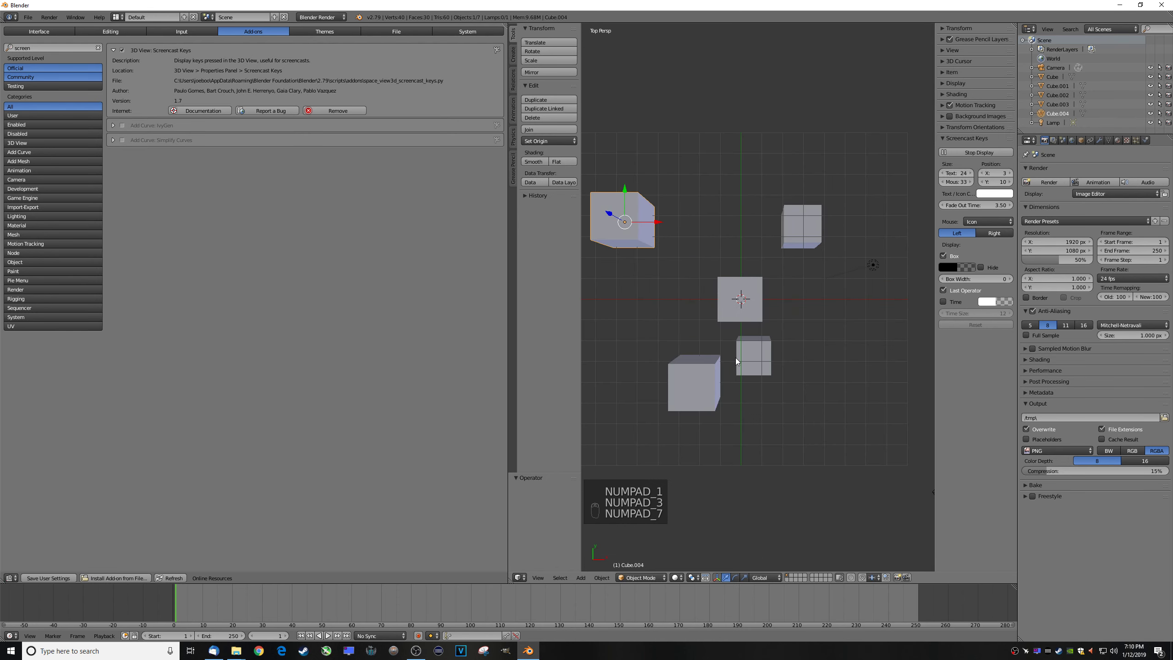
pyautogui.moveTo(772, 304); pyautogui.dragTo(726, 263, button='middle')
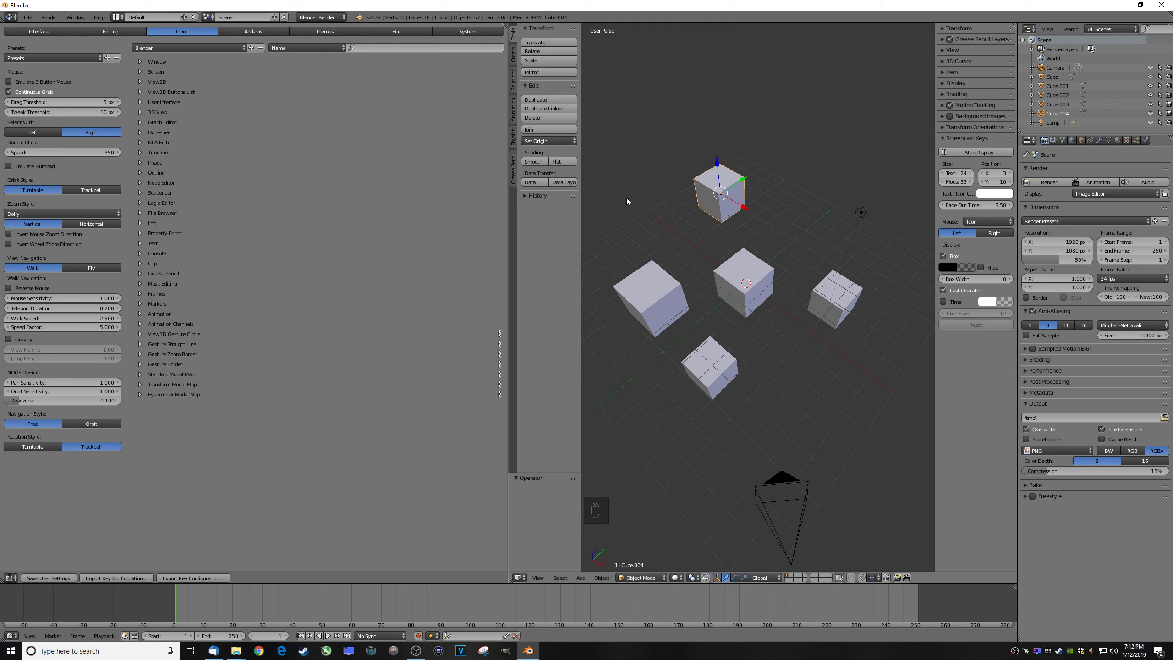
# - Enable Emulate 3 Button Mouse in the Input preferences and test it by orbiting the 3D view
pyautogui.moveTo(696, 263); pyautogui.dragTo(699, 288, button='middle')
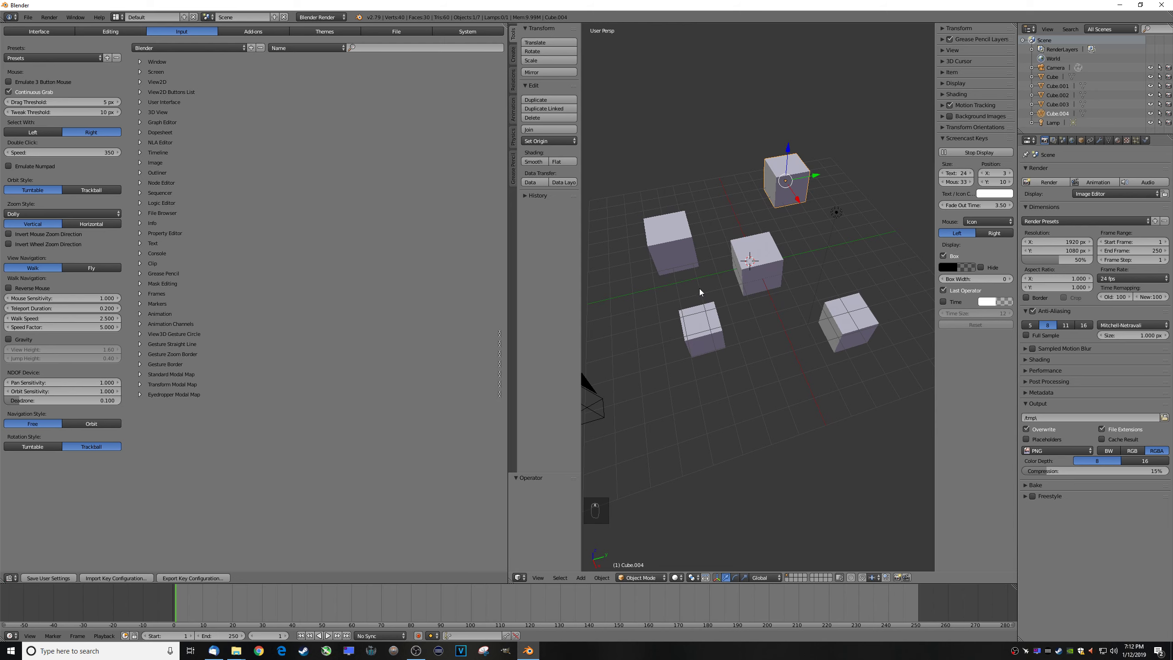
pyautogui.click(23, 84)
pyautogui.keyDown('alt'); pyautogui.moveTo(749, 305); pyautogui.dragTo(707, 258); pyautogui.keyUp('alt')
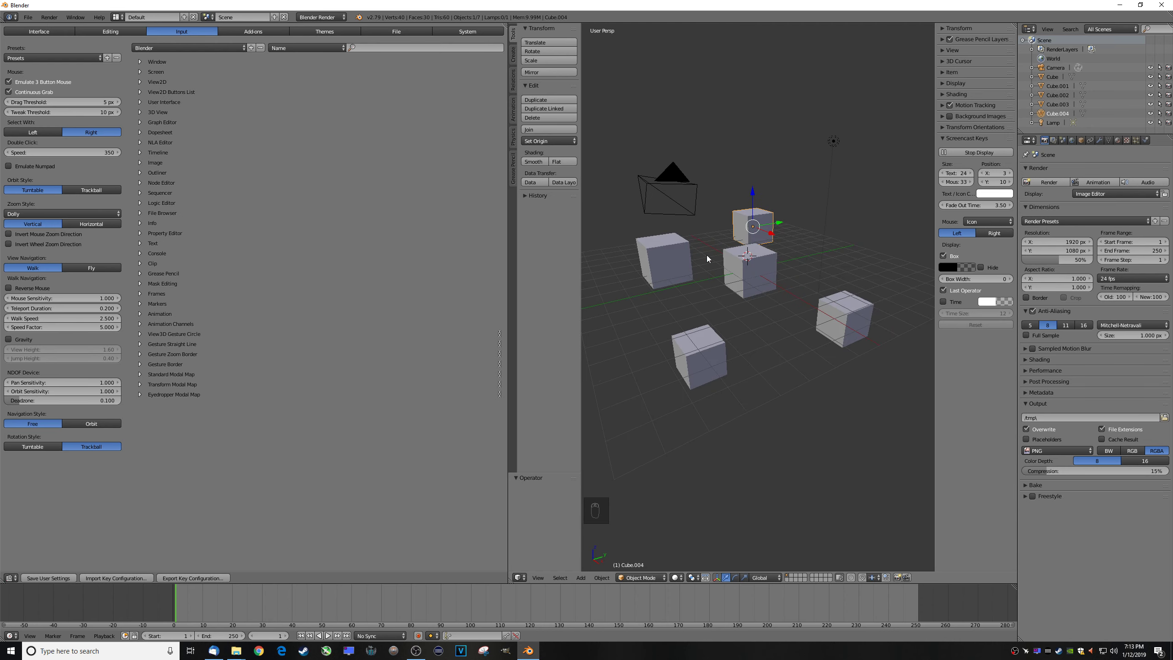
pyautogui.keyDown('alt'); pyautogui.moveTo(707, 258); pyautogui.dragTo(762, 250); pyautogui.keyUp('alt')
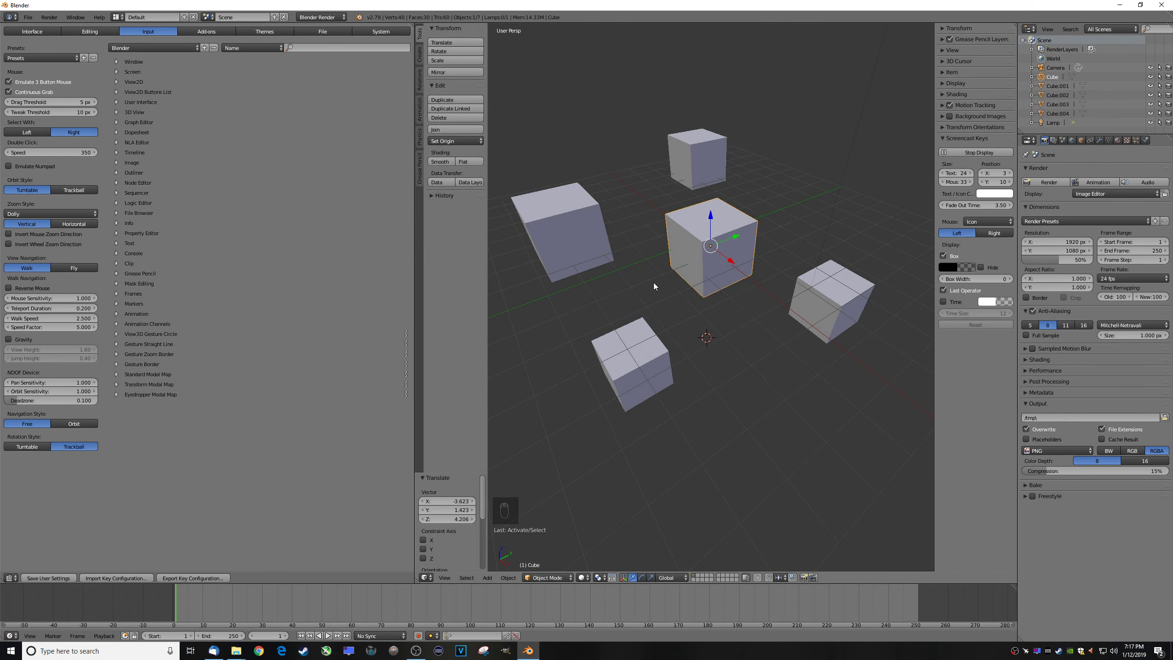
# - With Select With set to Right, select the cubes one after another and move Cube.003 slightly upward in the 3D view
pyautogui.rightClick(565, 231)
pyautogui.rightClick(690, 166)
pyautogui.rightClick(736, 236)
pyautogui.rightClick(831, 300)
pyautogui.rightClick(632, 365)
pyautogui.rightClick(700, 259)
pyautogui.moveTo(834, 297); pyautogui.dragTo(843, 243, button='right')
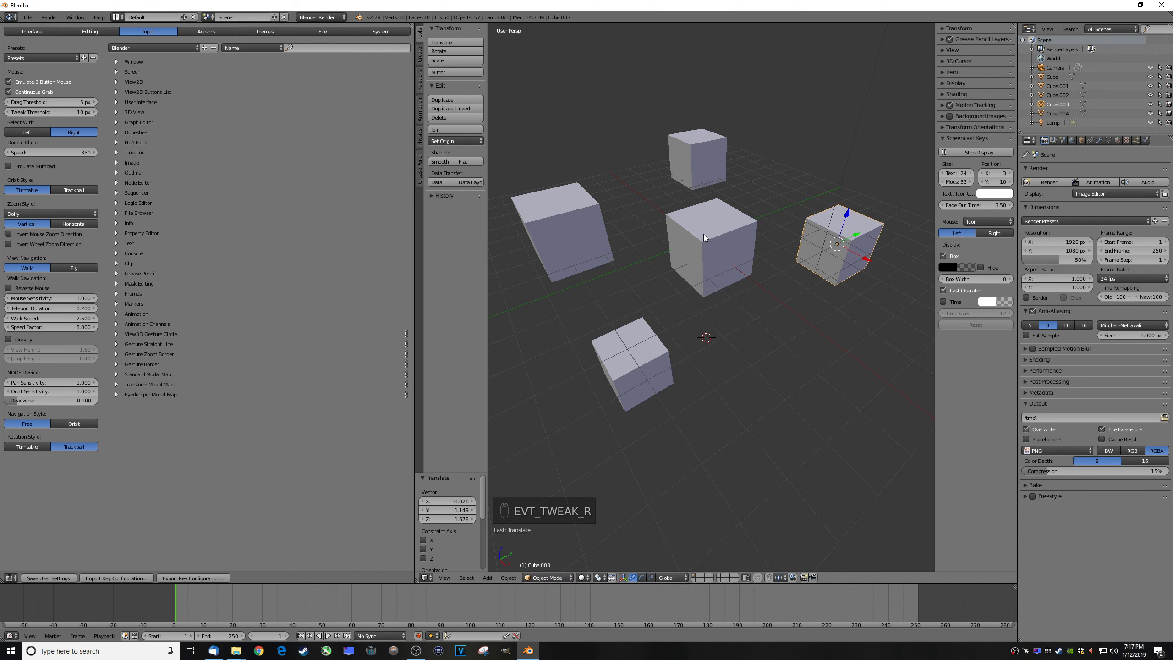
# - Set Select With to Left and test it by moving four of the cubes, including Cube.001, Cube and Cube.004, to new places
pyautogui.click(29, 130)
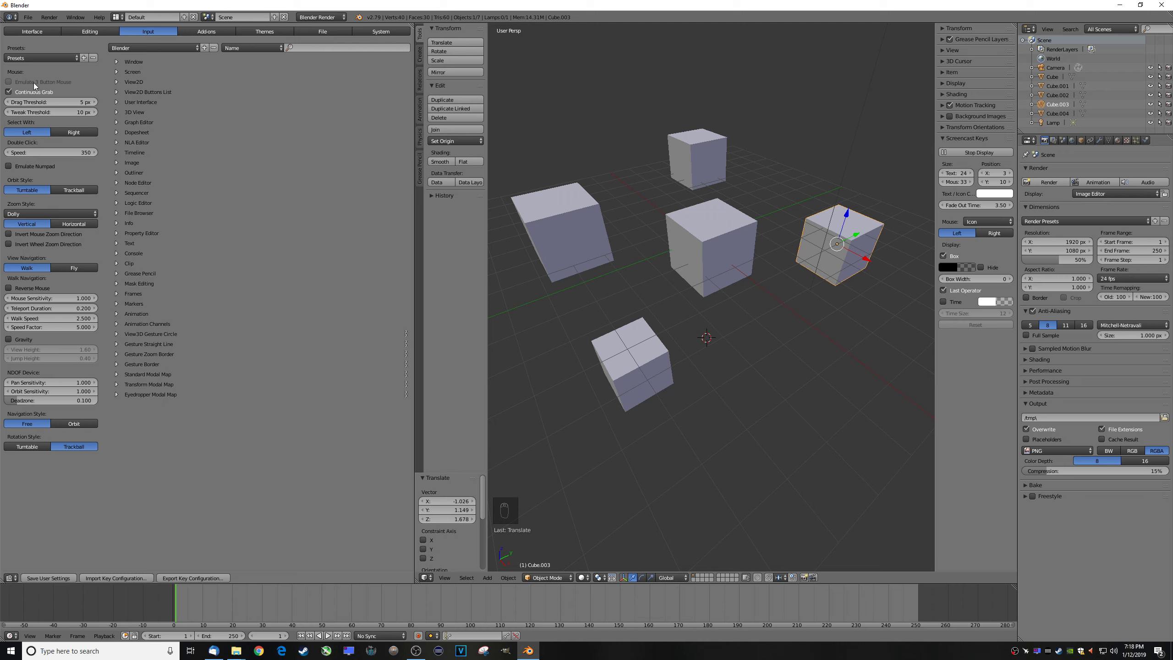
pyautogui.moveTo(572, 213); pyautogui.dragTo(786, 368)
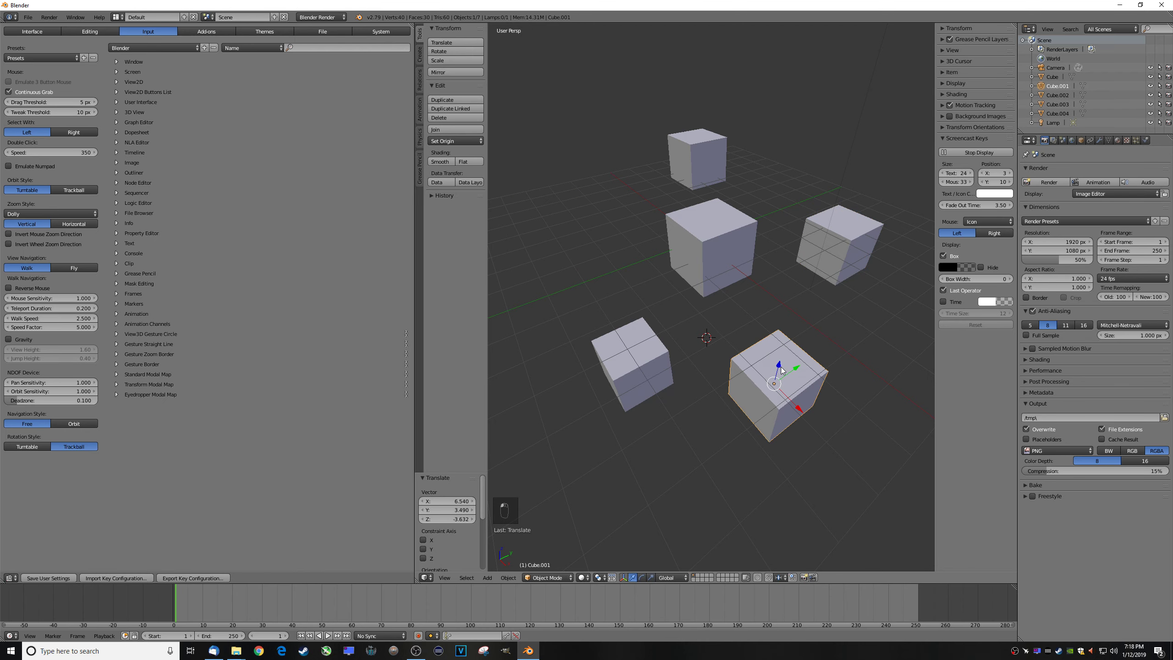
pyautogui.moveTo(706, 245); pyautogui.dragTo(576, 250)
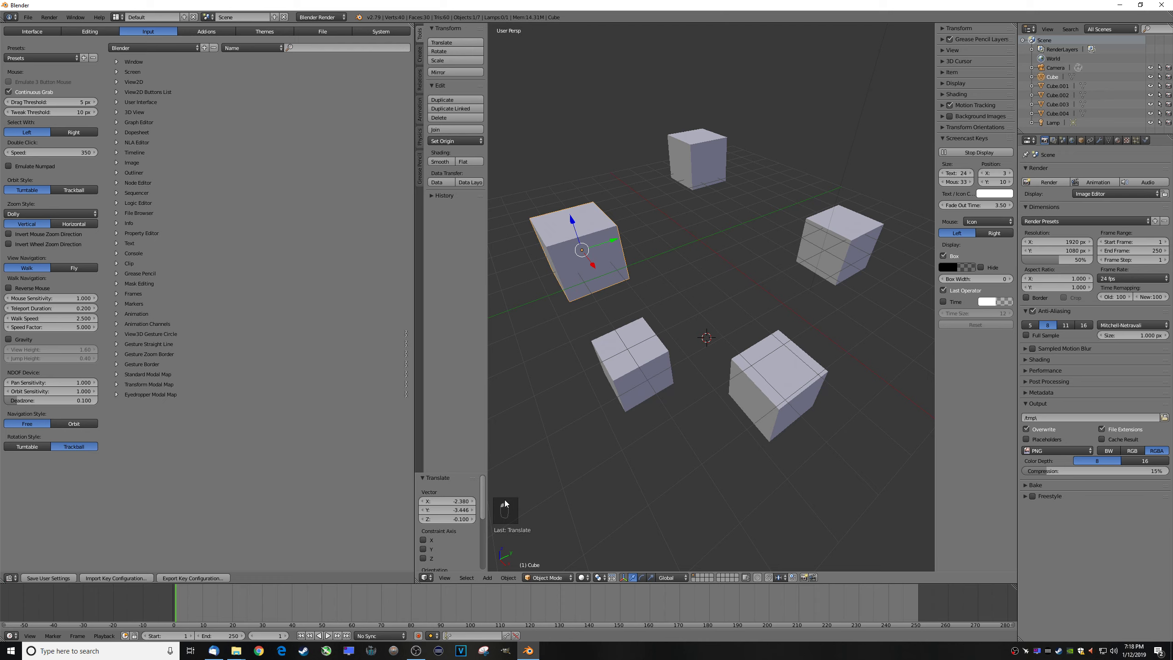
pyautogui.moveTo(614, 381); pyautogui.dragTo(676, 239)
pyautogui.moveTo(700, 163); pyautogui.dragTo(618, 377)
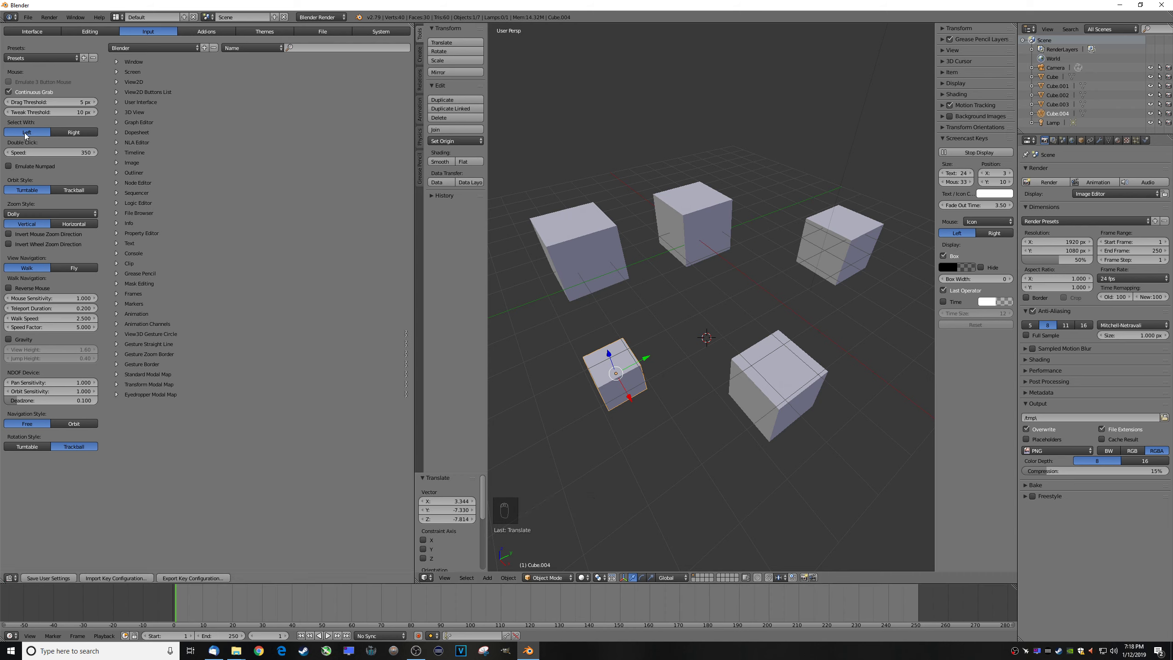
# - Set Select With back to Right and test it by moving the rear cube and Cube a short distance
pyautogui.click(69, 133)
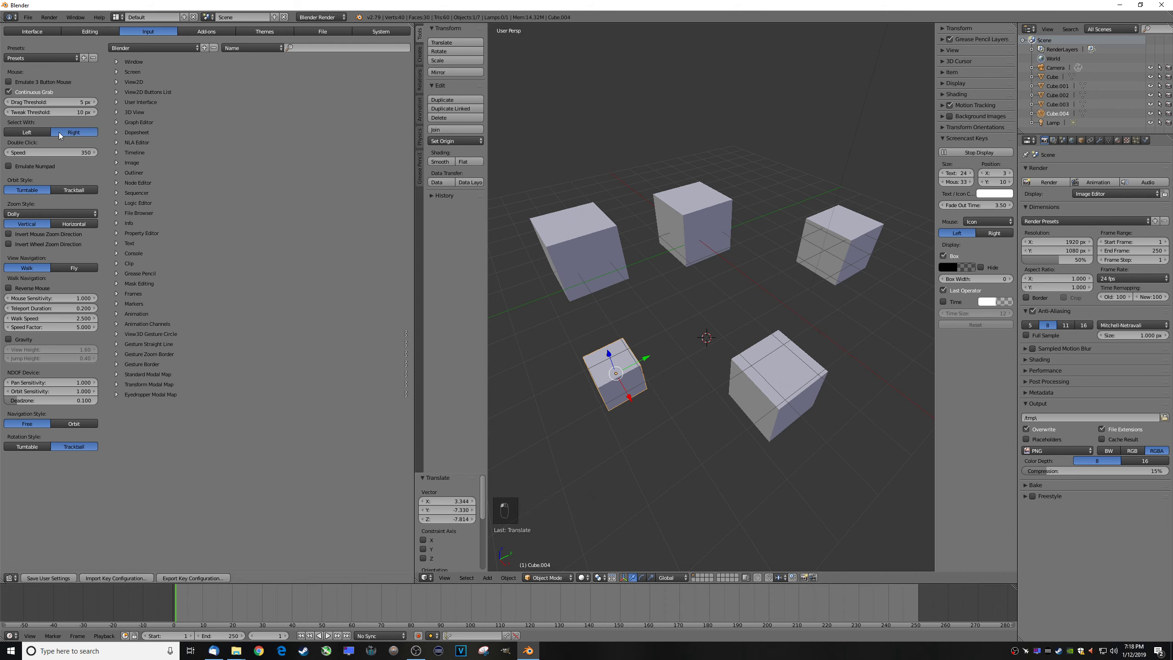
pyautogui.moveTo(692, 224); pyautogui.dragTo(710, 188, button='right')
pyautogui.moveTo(573, 247); pyautogui.dragTo(599, 249, button='right')
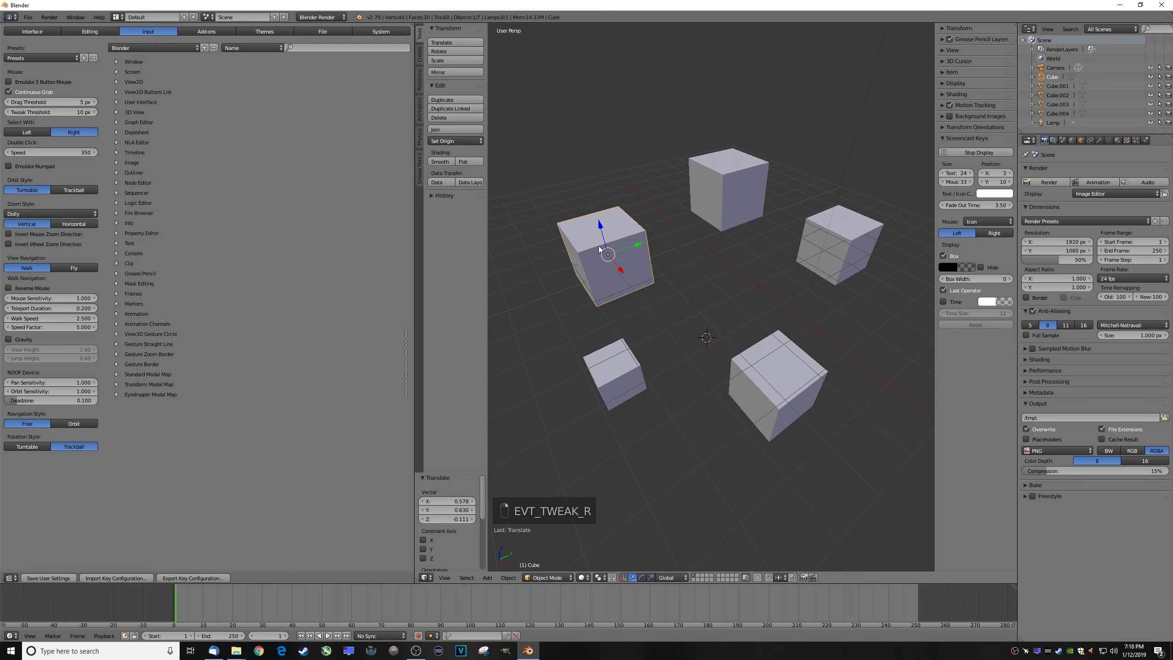
# - Orbit the scene and view the cubes from the front, right and top before orbiting back to a user perspective
pyautogui.moveTo(599, 249); pyautogui.dragTo(704, 353, button='middle')
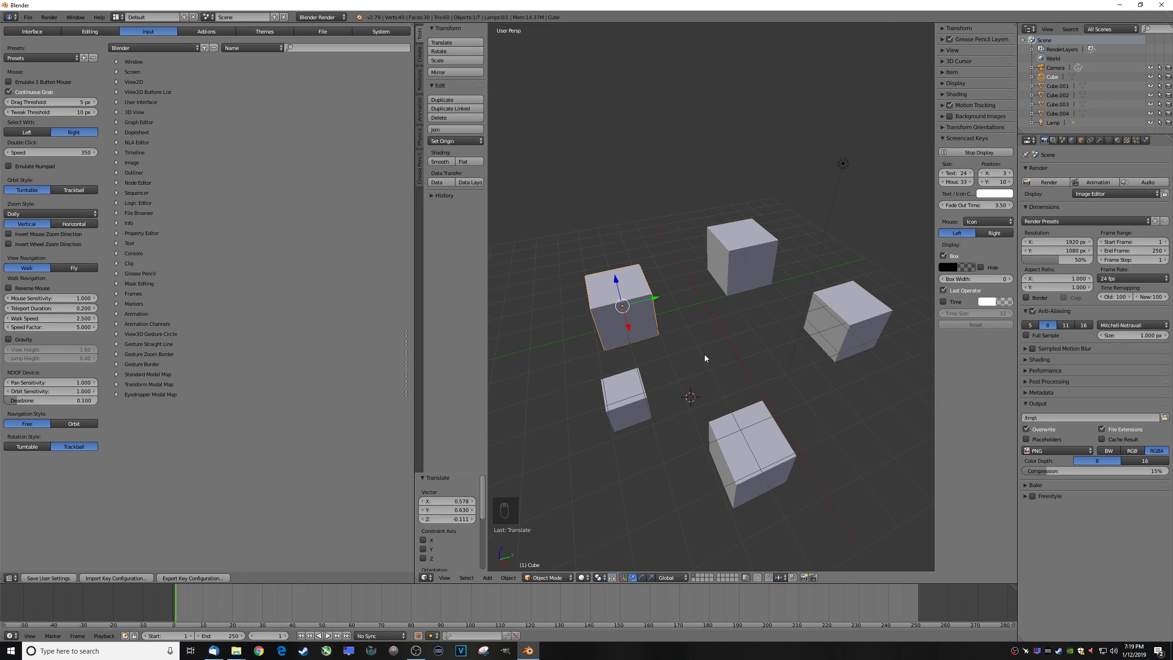
pyautogui.press('KP_1')
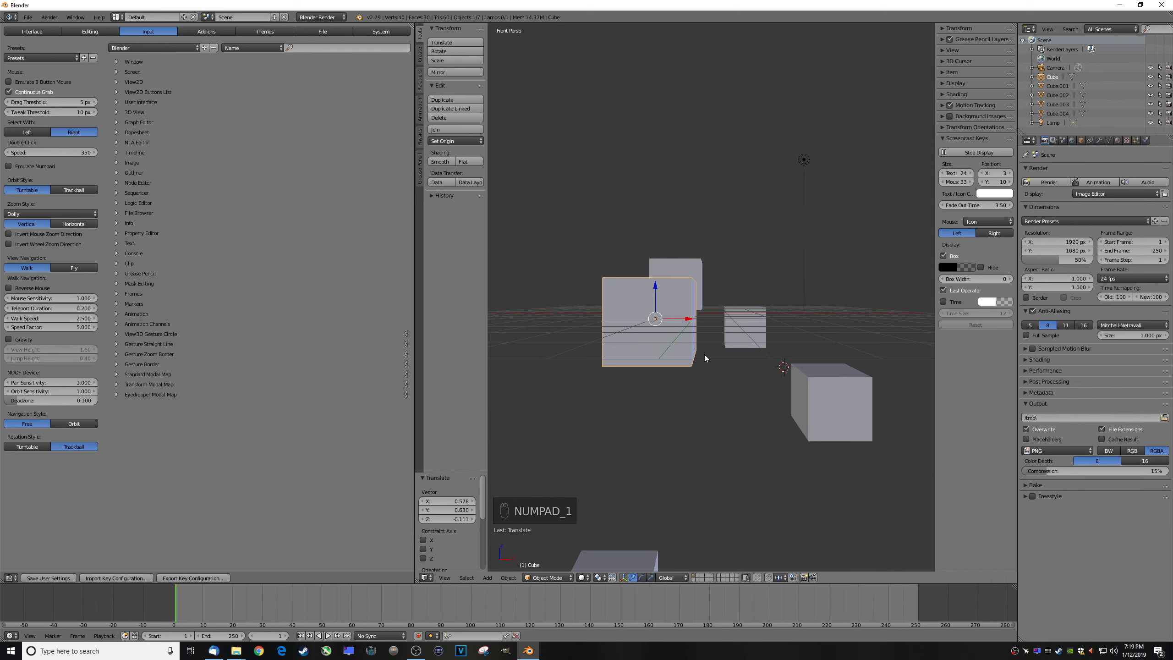
pyautogui.press('KP_3')
pyautogui.press('KP_7')
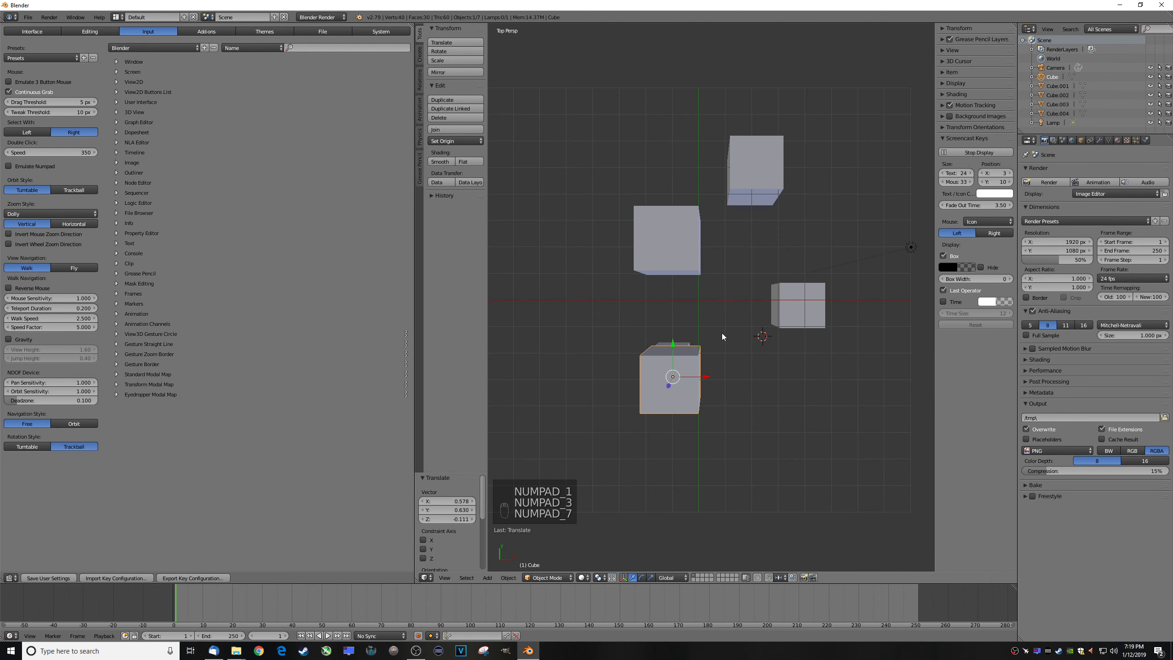
pyautogui.moveTo(722, 336); pyautogui.dragTo(656, 275, button='middle')
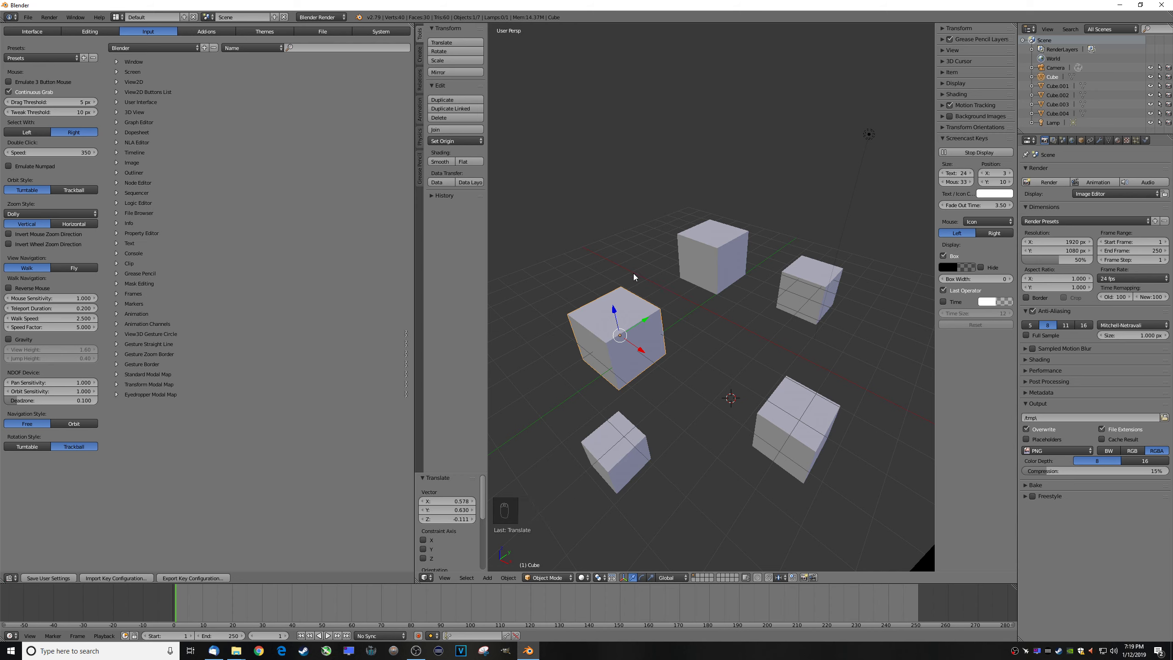
# - Enable Emulate Numpad and test the number-row view shortcuts, including the front and right views, finishing with an orbit
pyautogui.click(35, 167)
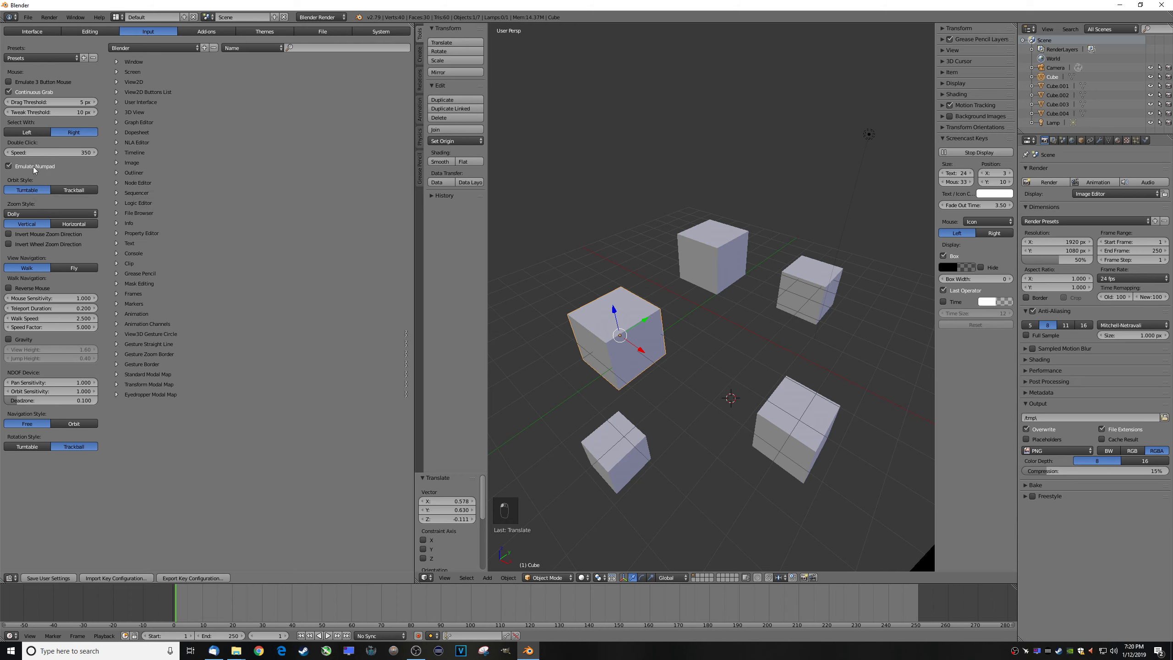
pyautogui.press('1')
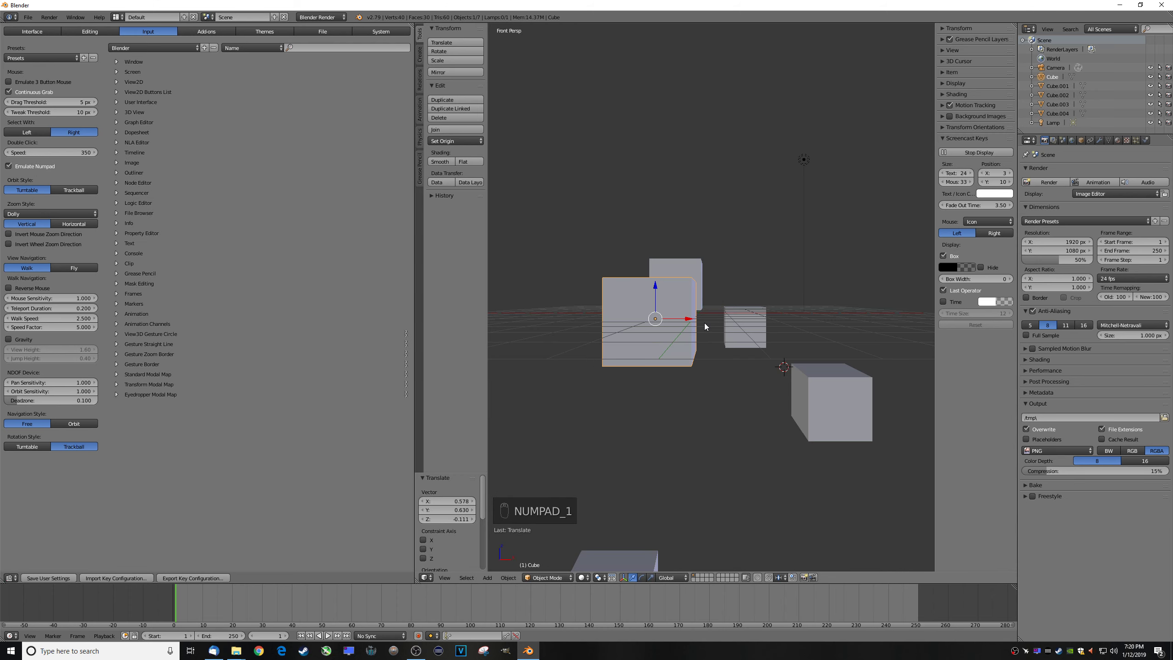
pyautogui.press('2')
pyautogui.press('3')
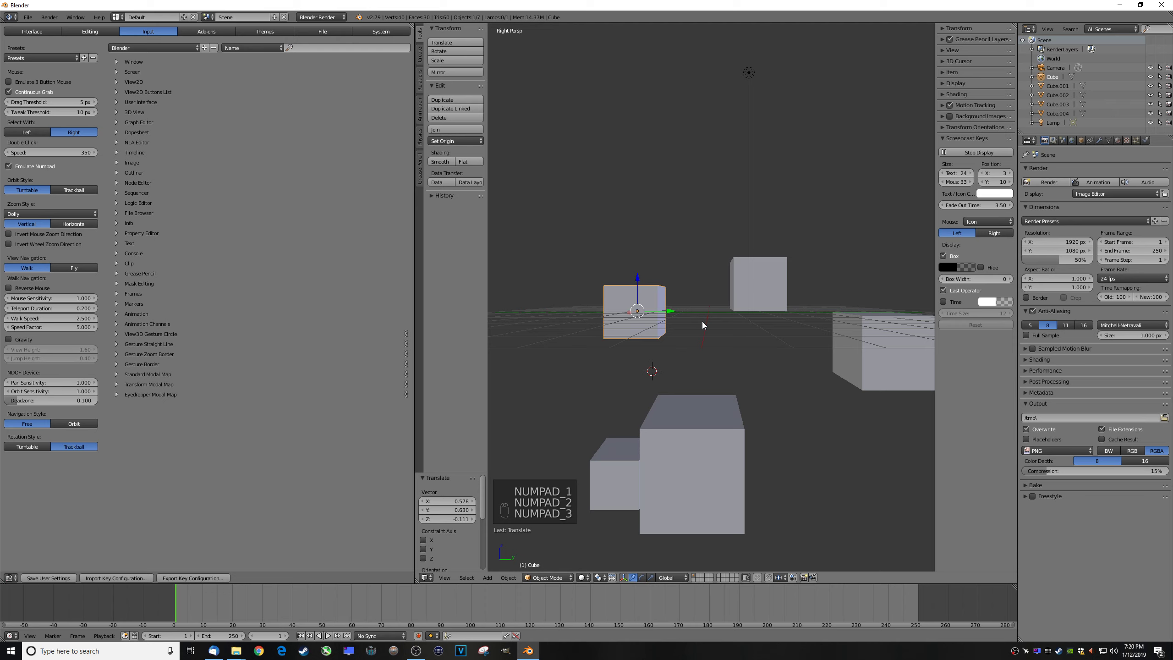
pyautogui.press('9')
pyautogui.press('0')
pyautogui.moveTo(695, 295)
pyautogui.mouseDown(button='middle')
pyautogui.moveTo(753, 309)
pyautogui.moveTo(714, 299)
pyautogui.mouseUp(button='middle')
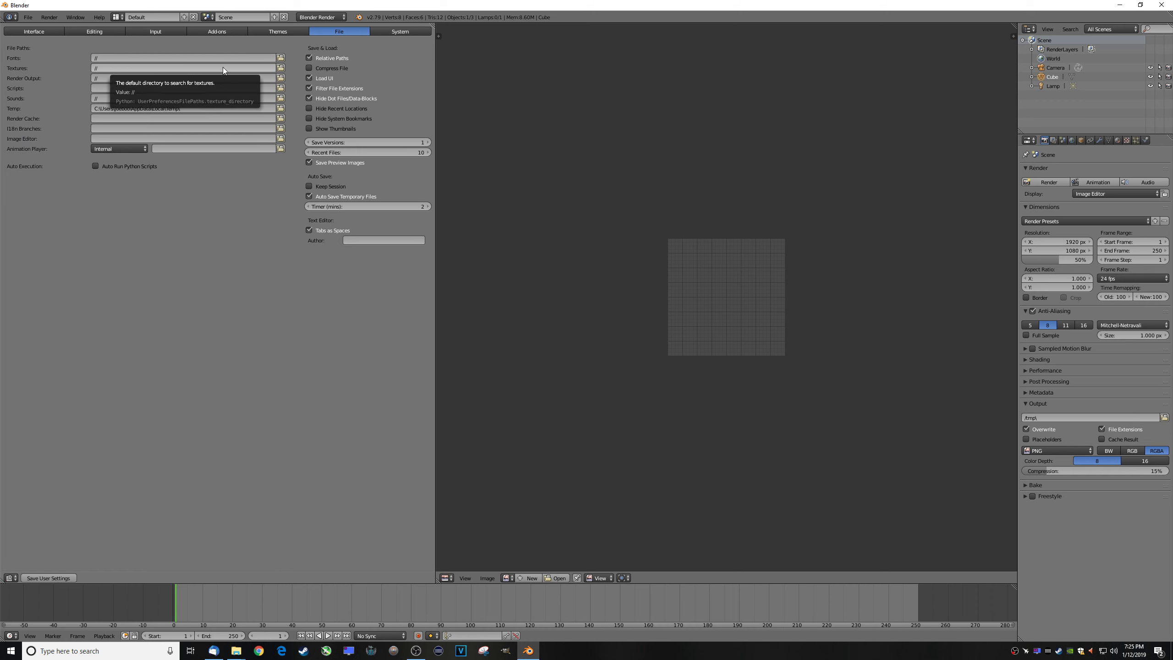
# - Set the Textures file path to the textures folder inside the bookmarked blender folder, C:\w\blender\textures\
pyautogui.click(280, 68)
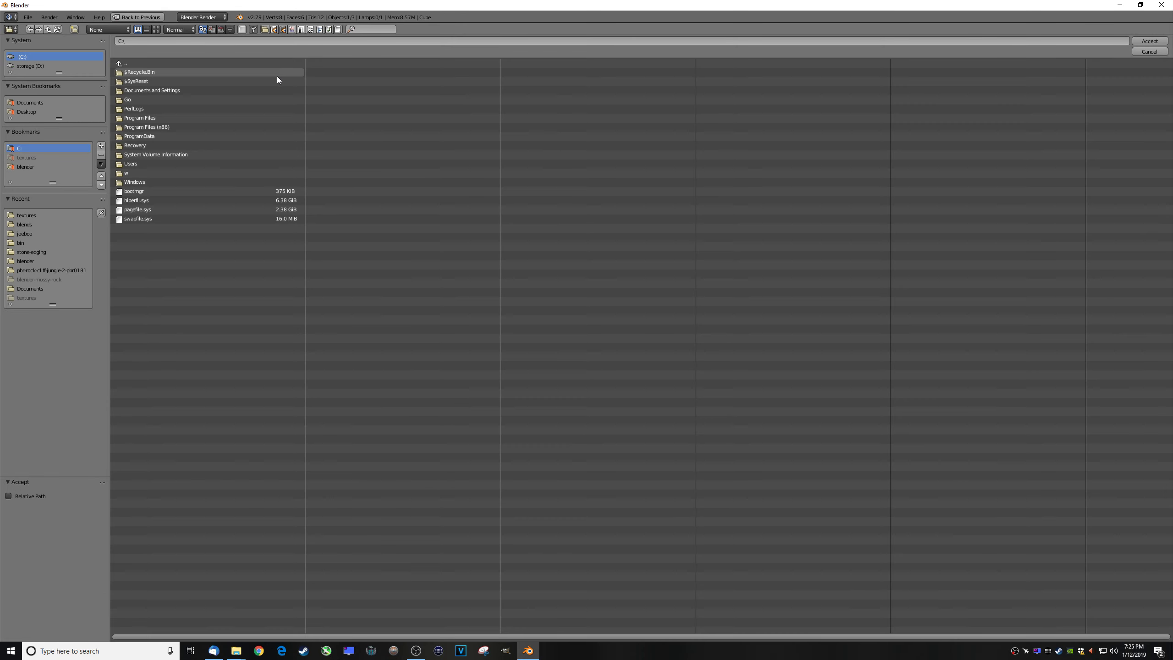
pyautogui.click(28, 166)
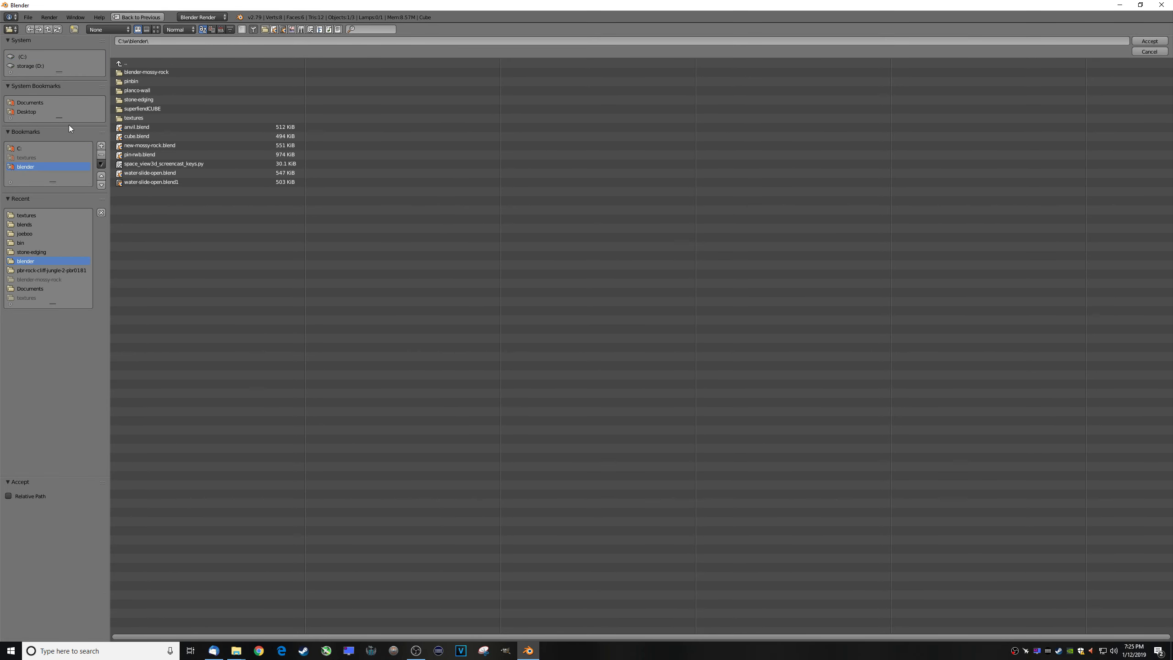
pyautogui.click(139, 119)
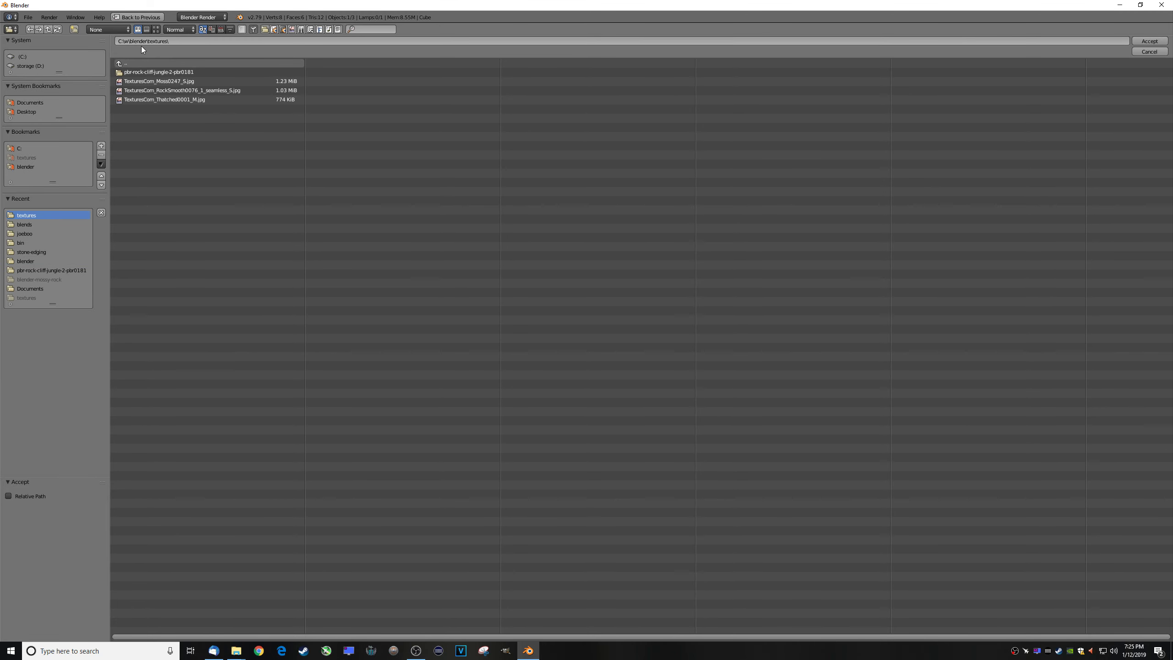
pyautogui.click(1150, 41)
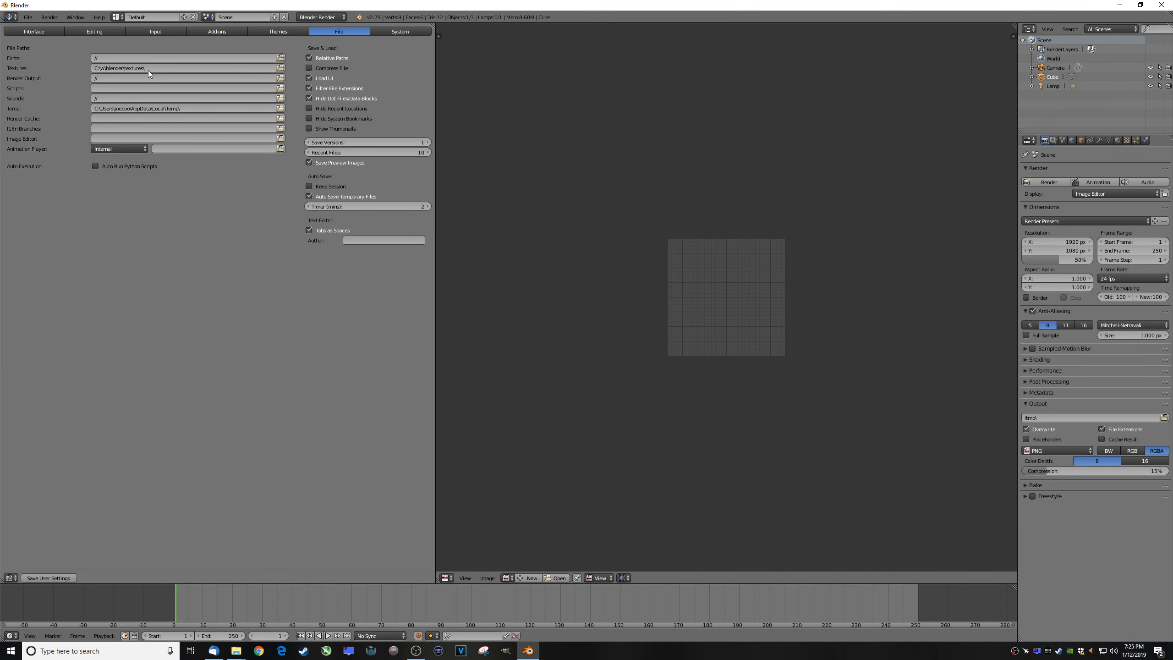